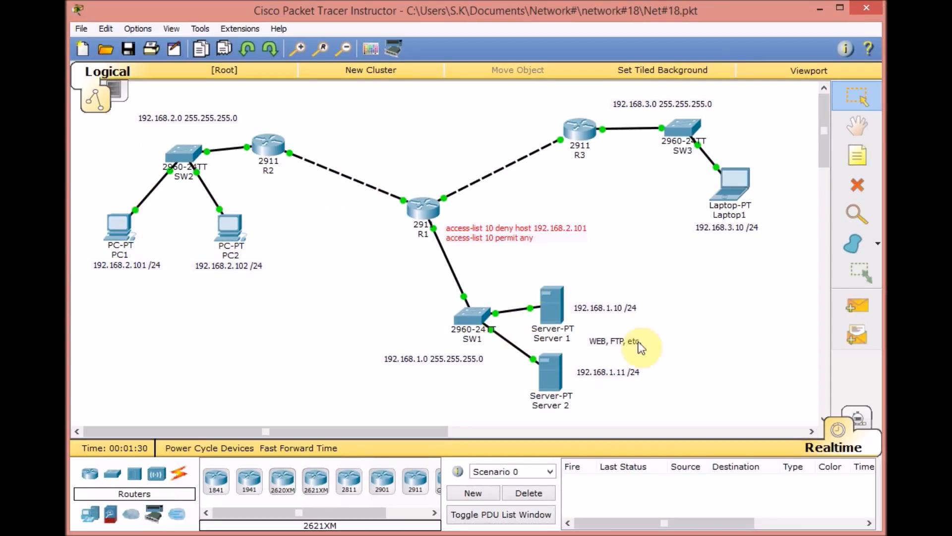
- Open the command-line interface of router R1 and enter privileged EXEC mode
click(424, 214)
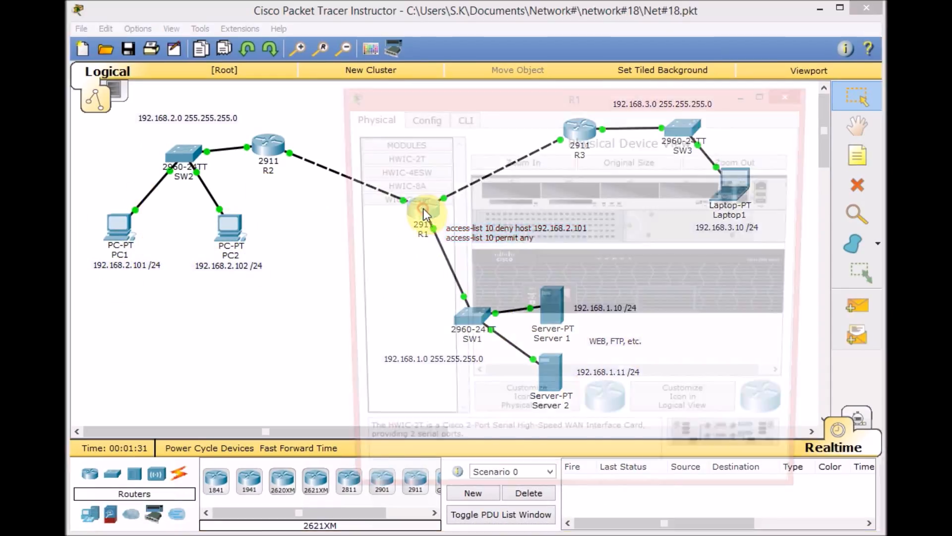
click(457, 116)
key(Return)
key(Return)
text(en)
key(Return)
key(Return)
key(Return)
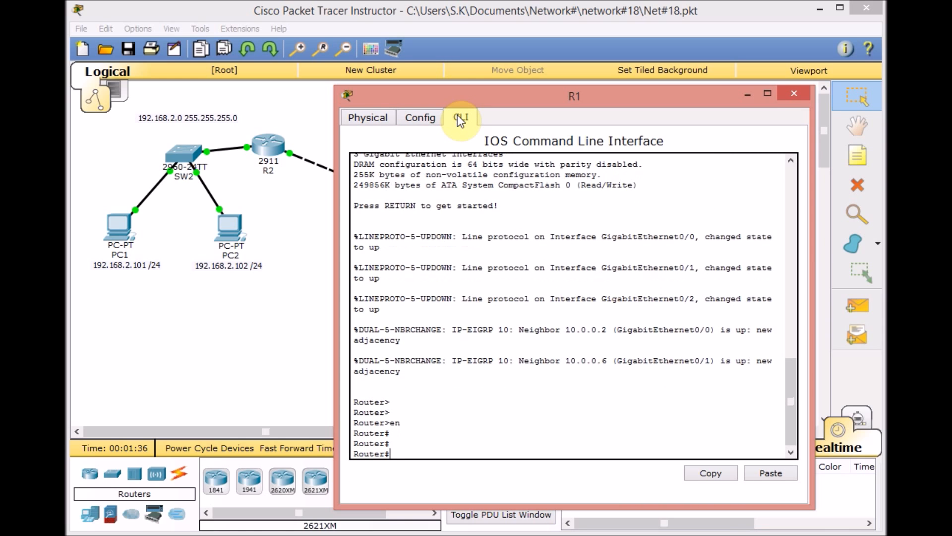
- Show the access lists on R1, examine the entries of access list 10, and close the router window
text(sh acc)
key(Tab)
key(Return)
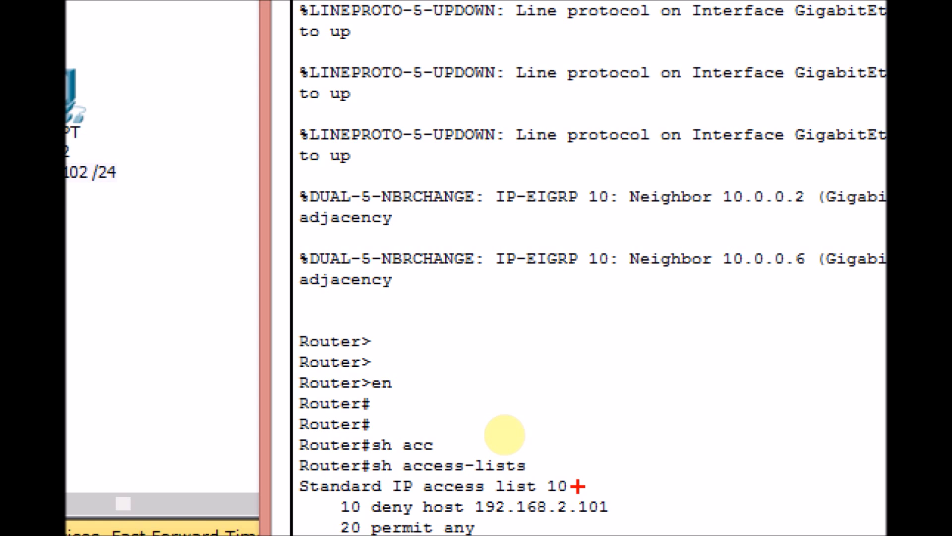
drag(332, 504, 352, 491)
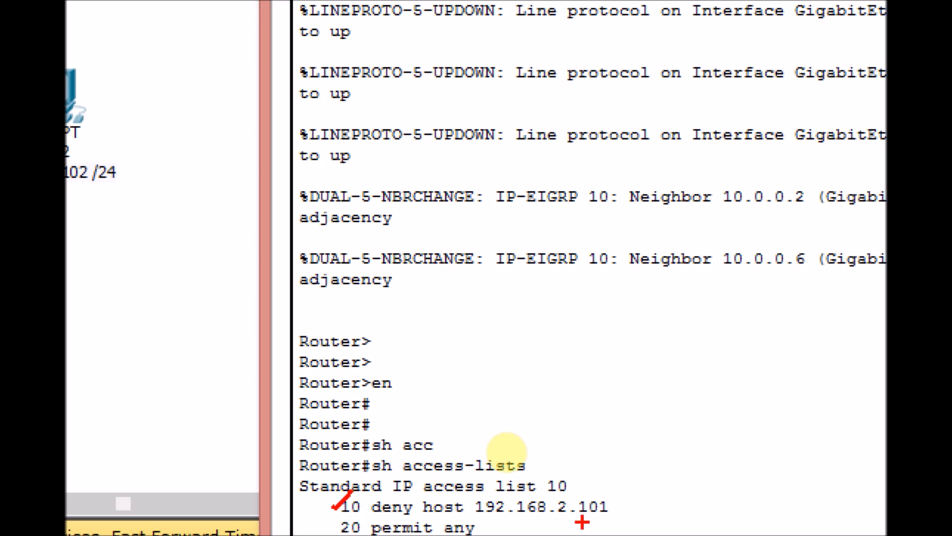
drag(332, 521, 351, 511)
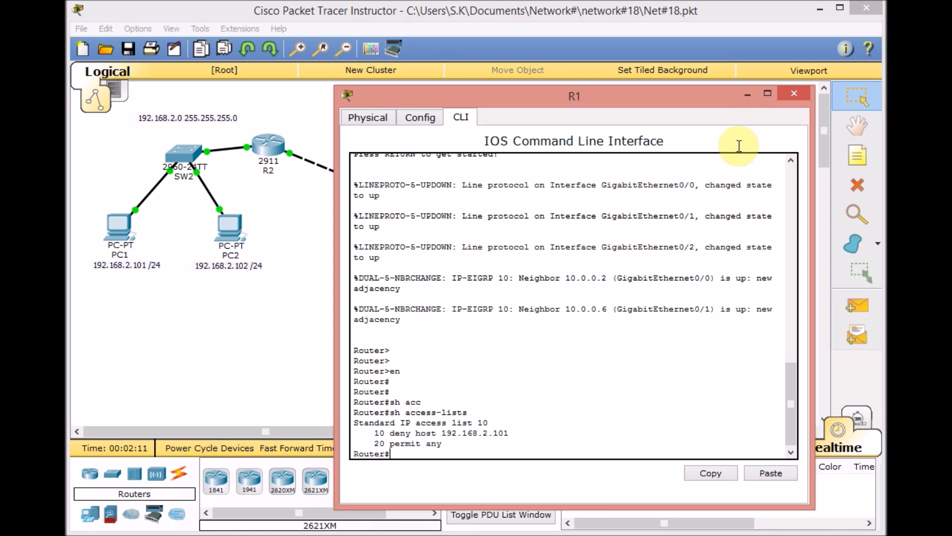
click(790, 97)
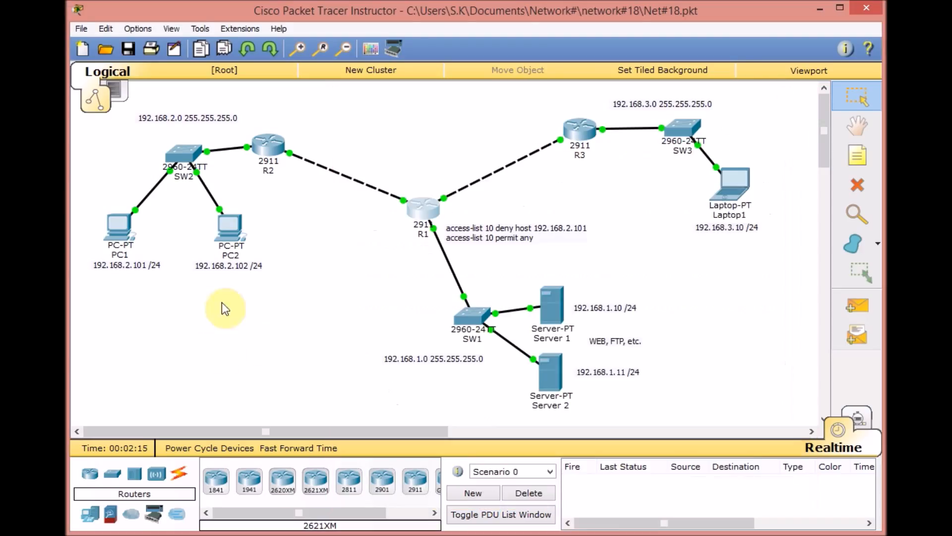
- Open PC1's command prompt and ping Server 1 at 192.168.1.10
click(123, 232)
drag(599, 100, 499, 88)
click(373, 104)
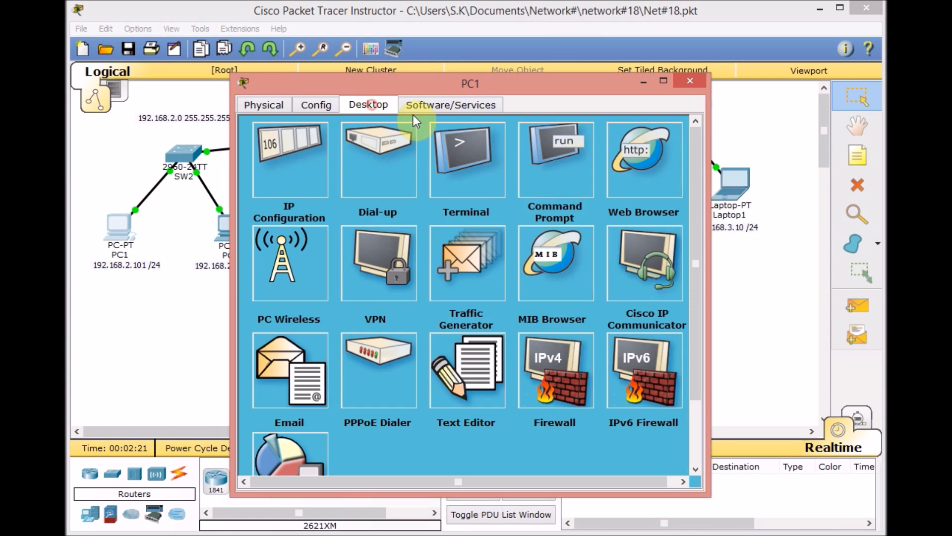
click(546, 159)
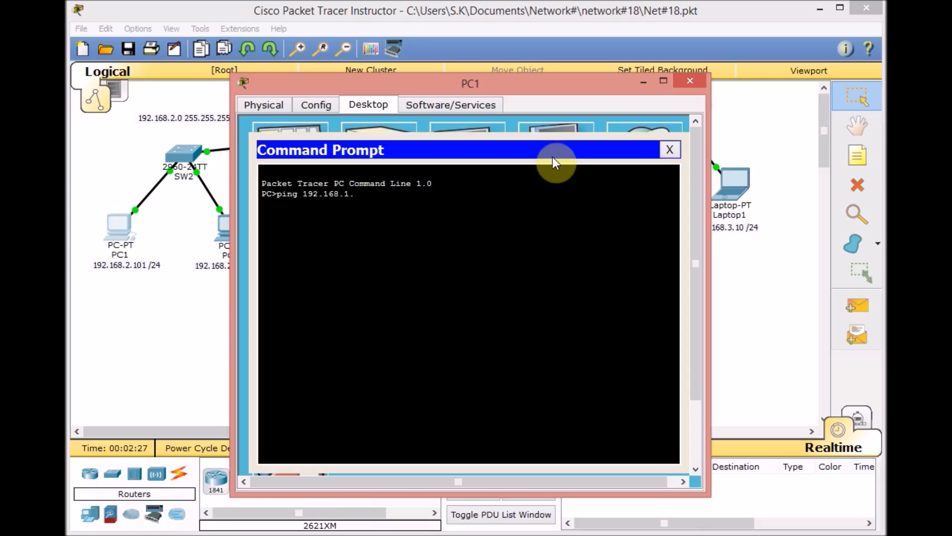
text(ping 192.168.1.10)
key(Return)
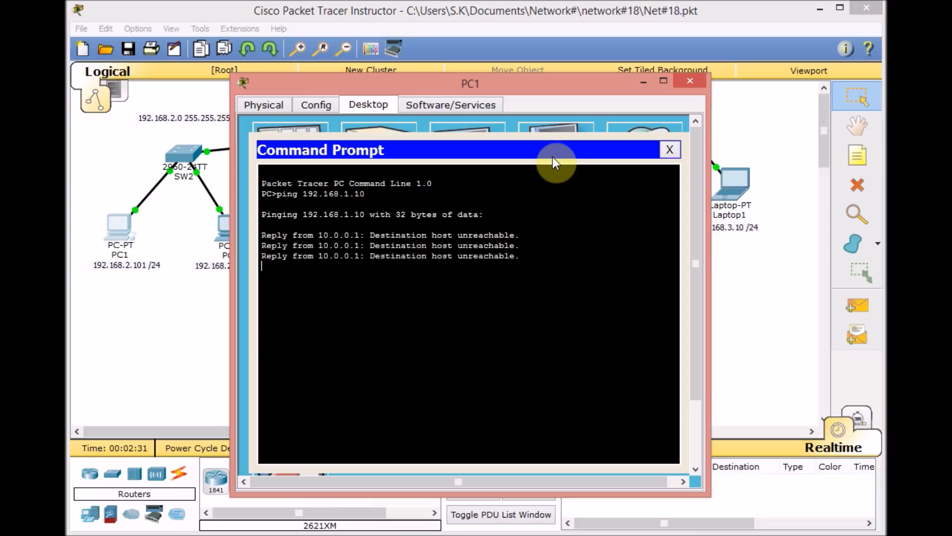
- From PC1, ping Server 2 at 192.168.1.11 and Laptop1 at 192.168.3.10
key(Up)
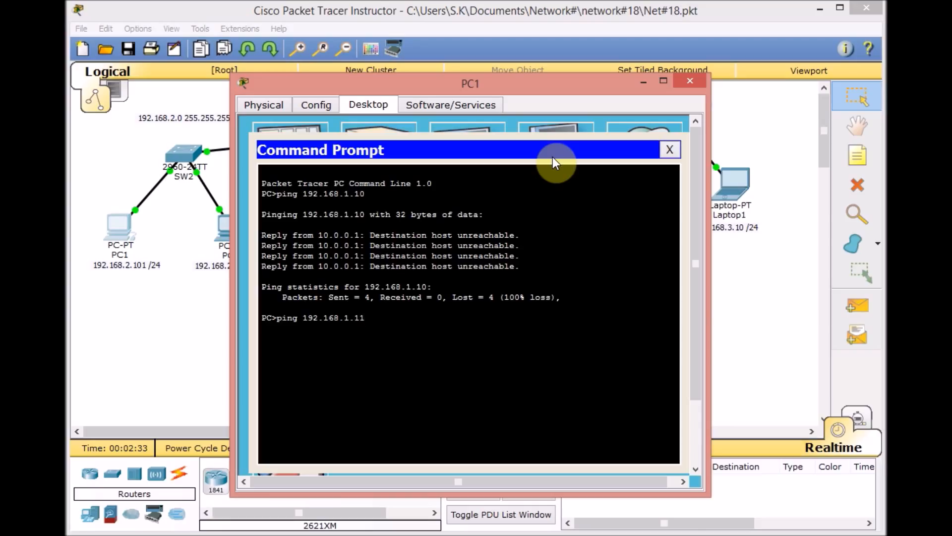
text(1)
key(Return)
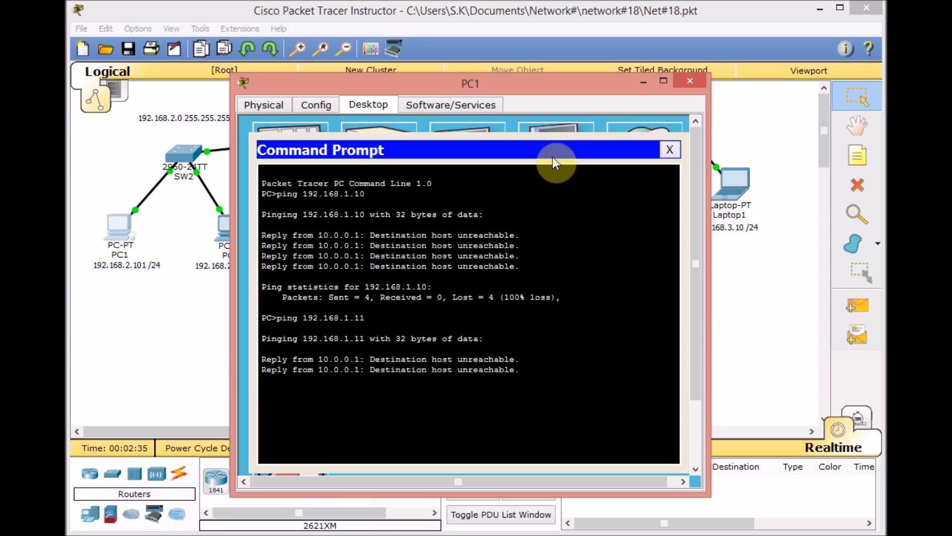
drag(609, 83, 584, 79)
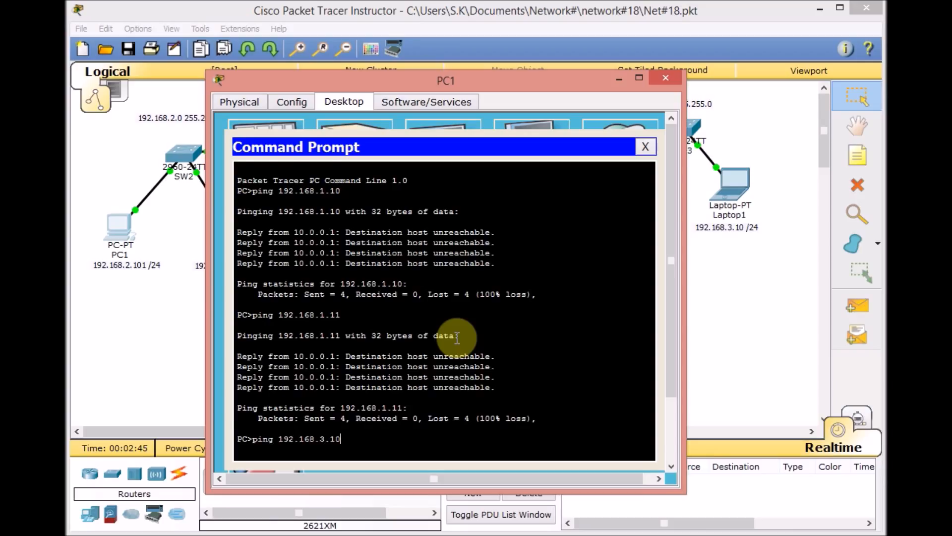
key(Return)
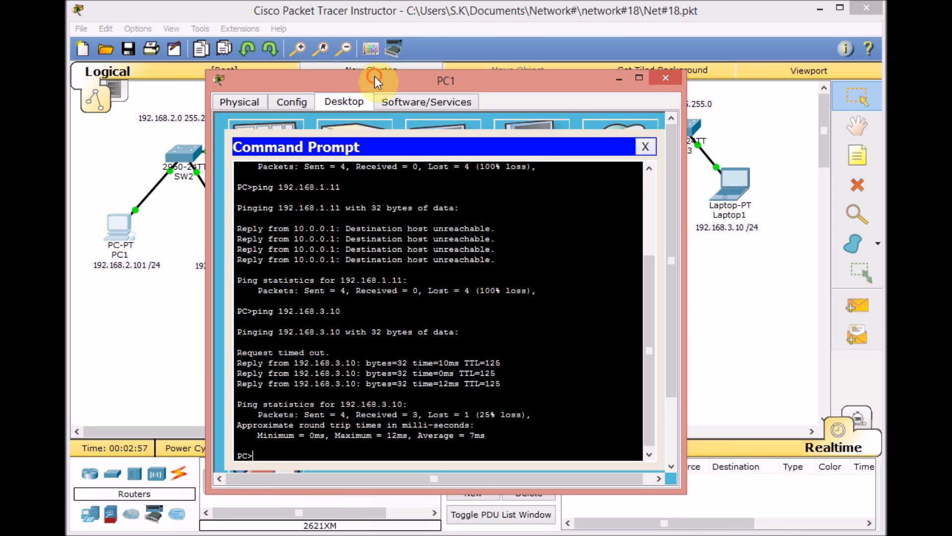
drag(374, 79, 426, 84)
- Ping Server 1 at 192.168.1.10 from PC2's command prompt, then close the PC2 window
click(224, 237)
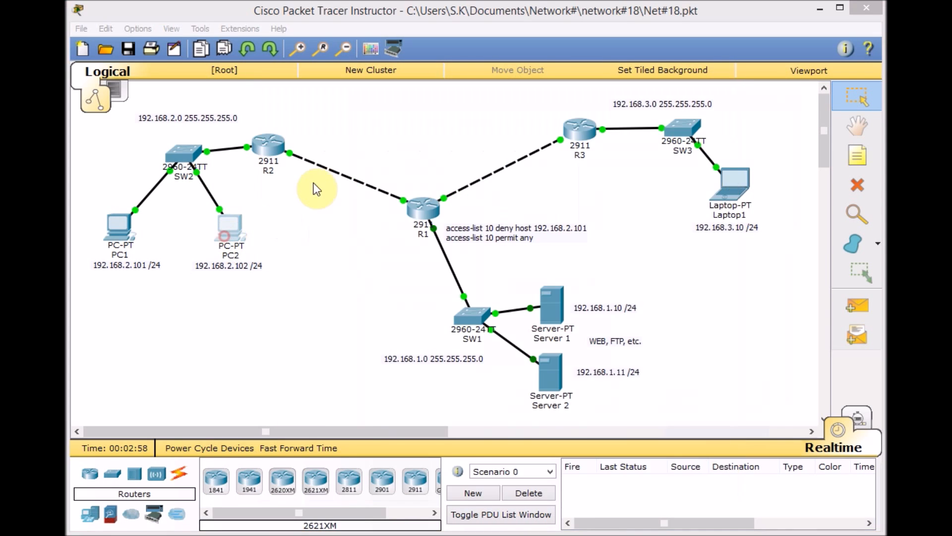
click(467, 116)
click(659, 163)
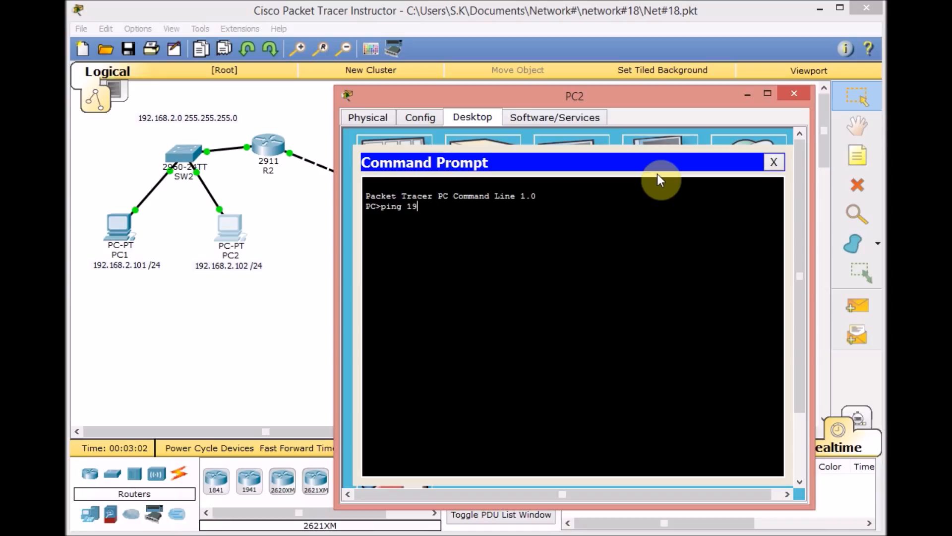
text(ping 192.168.1.10)
key(Return)
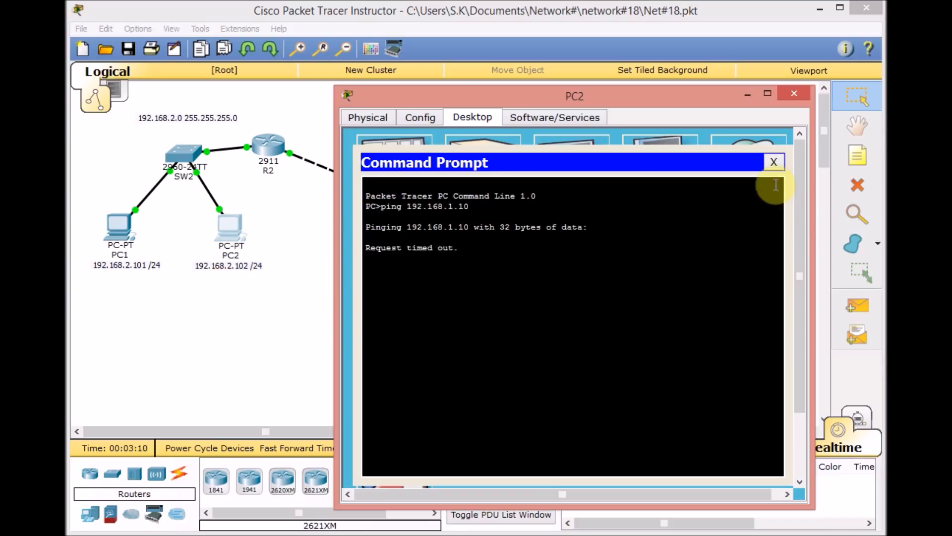
click(774, 162)
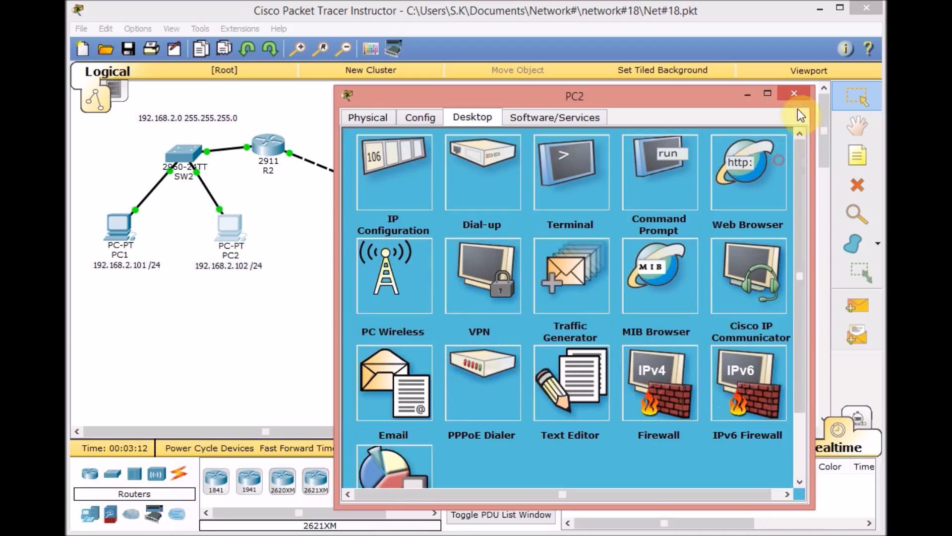
click(793, 94)
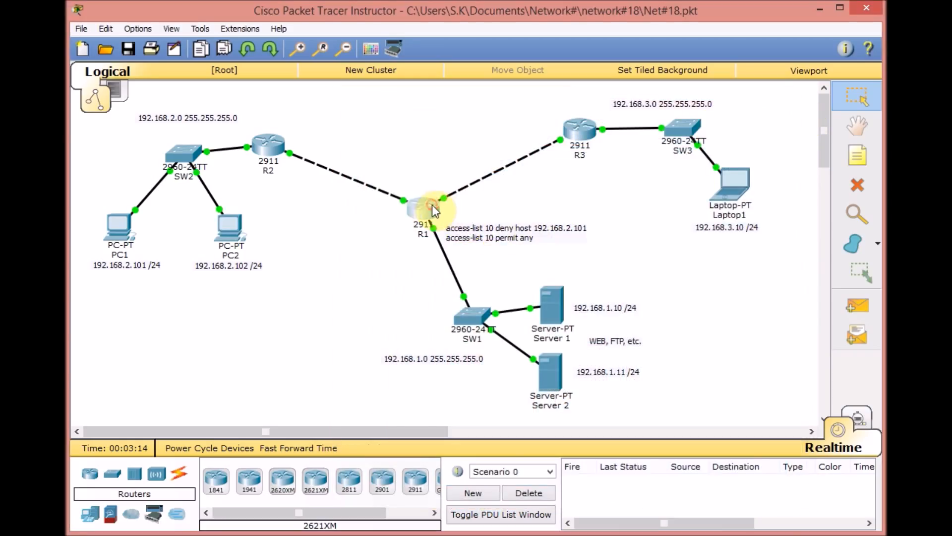
- Show the access lists on R1 again, check the match counters of both entries, and close the router window
click(433, 205)
key(Up)
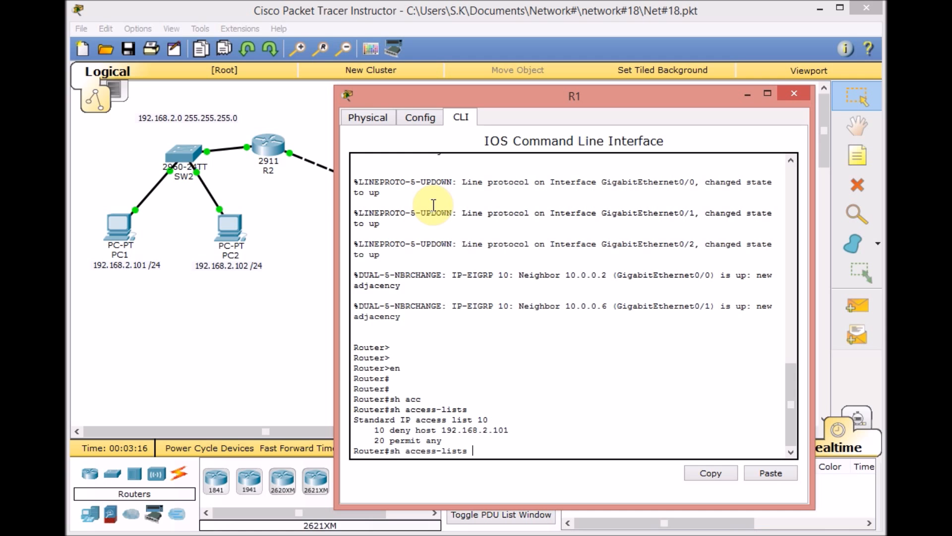
key(Return)
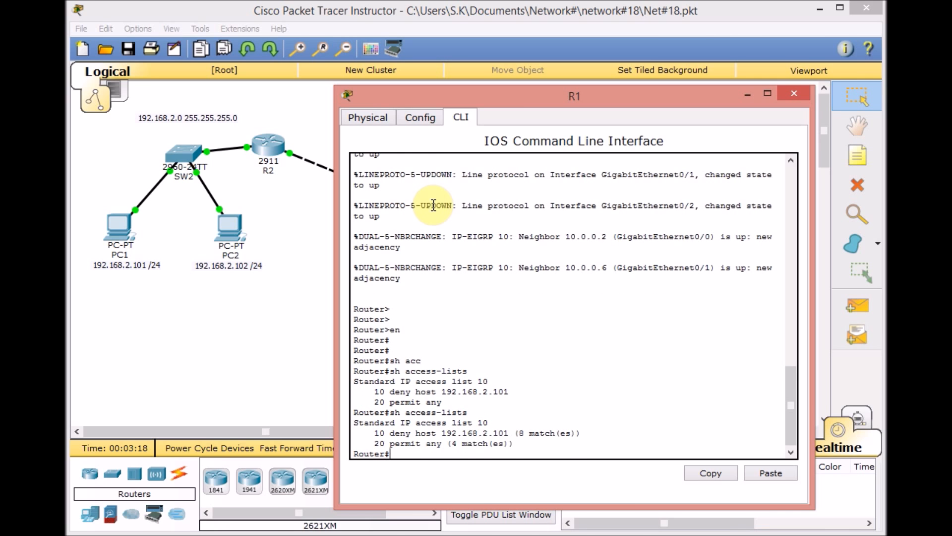
key(ctrl+1)
click(469, 327)
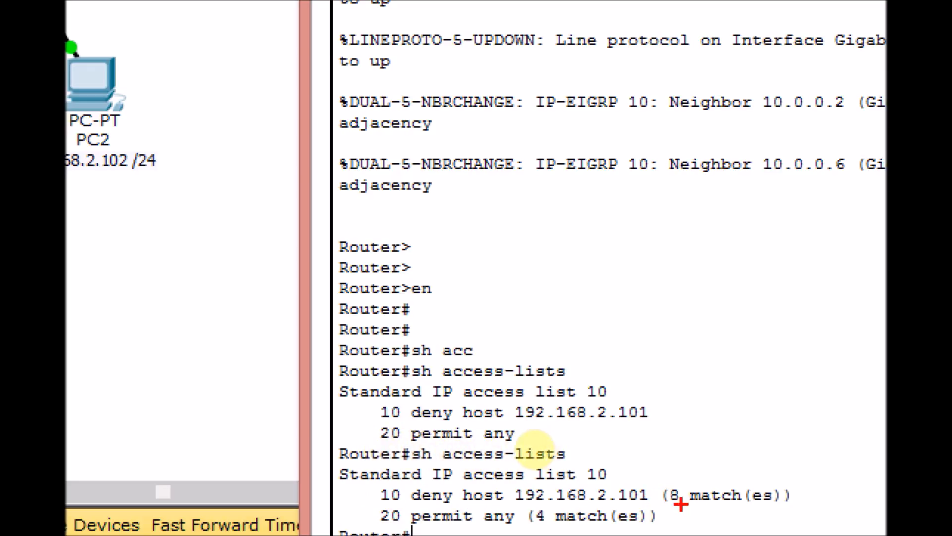
drag(381, 507, 402, 506)
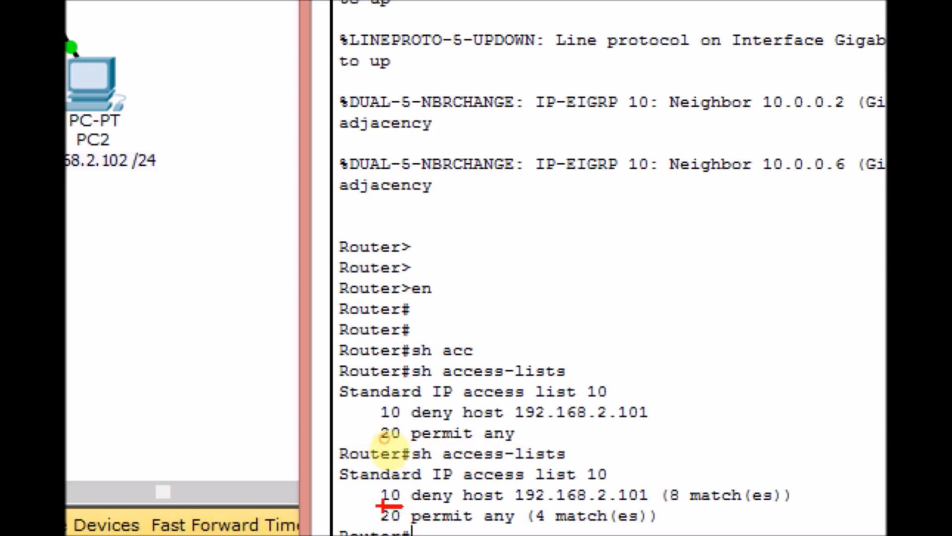
drag(541, 526, 534, 525)
drag(399, 519, 381, 519)
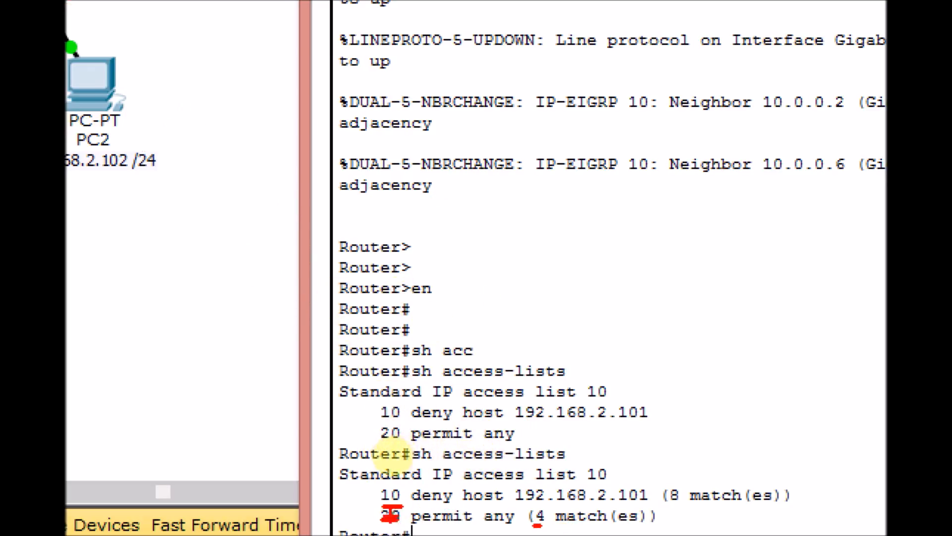
key(Escape)
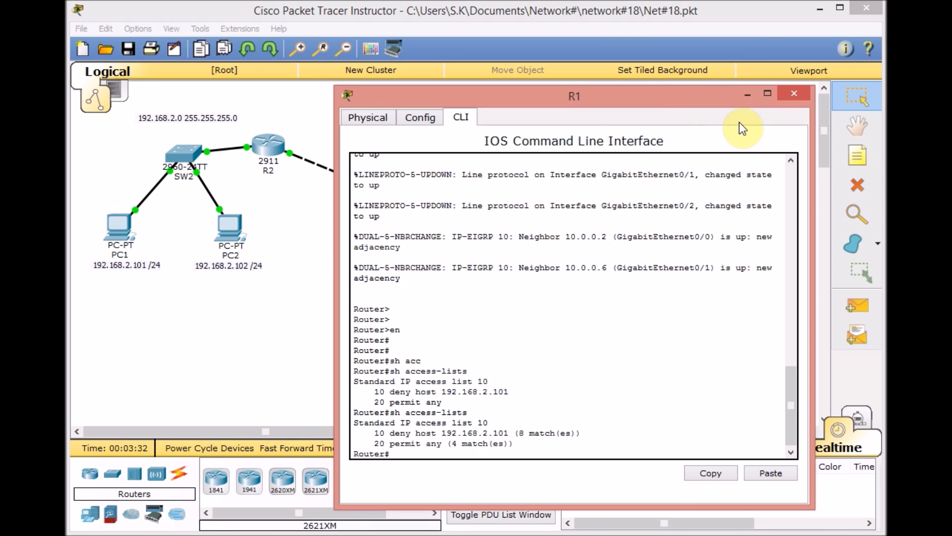
click(789, 95)
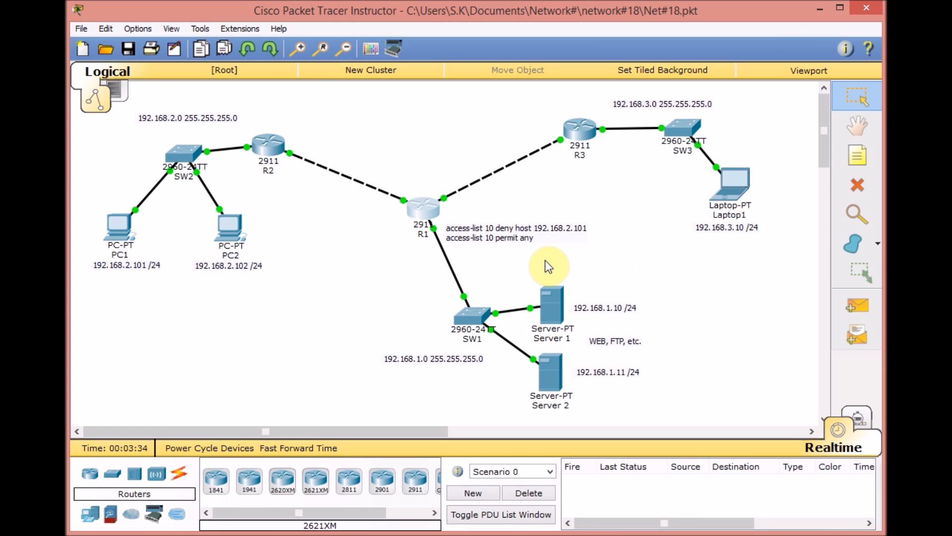
- Show R1's running configuration and check the access-group number and direction applied to GigabitEthernet0/2
drag(552, 263, 491, 219)
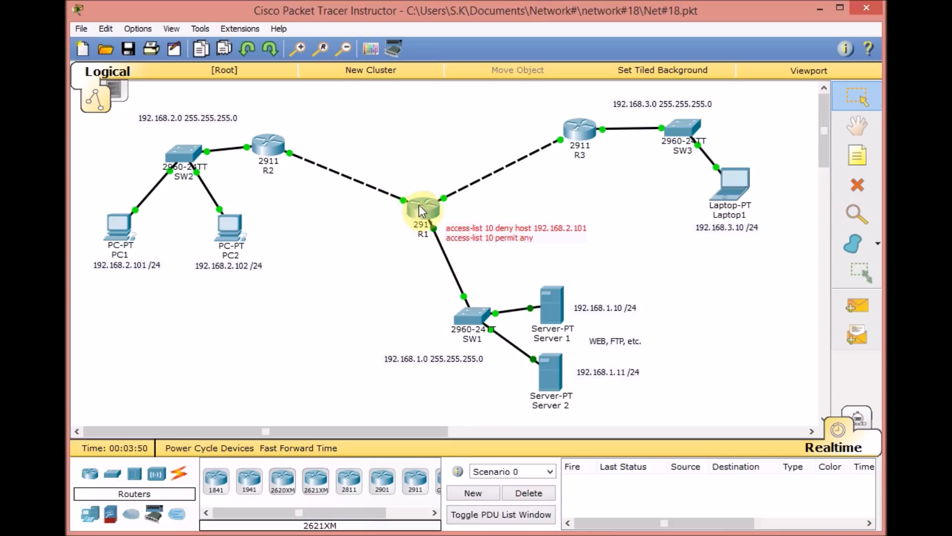
click(419, 204)
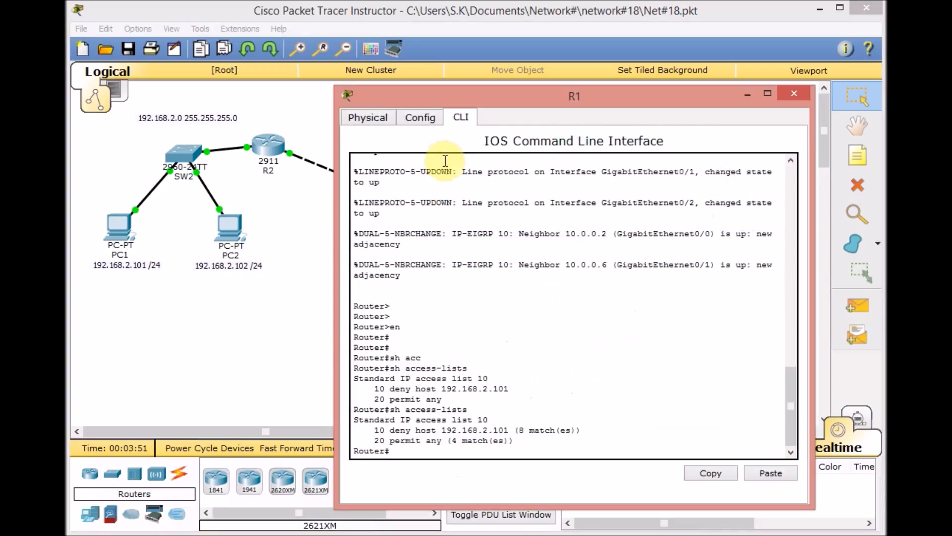
key(Return)
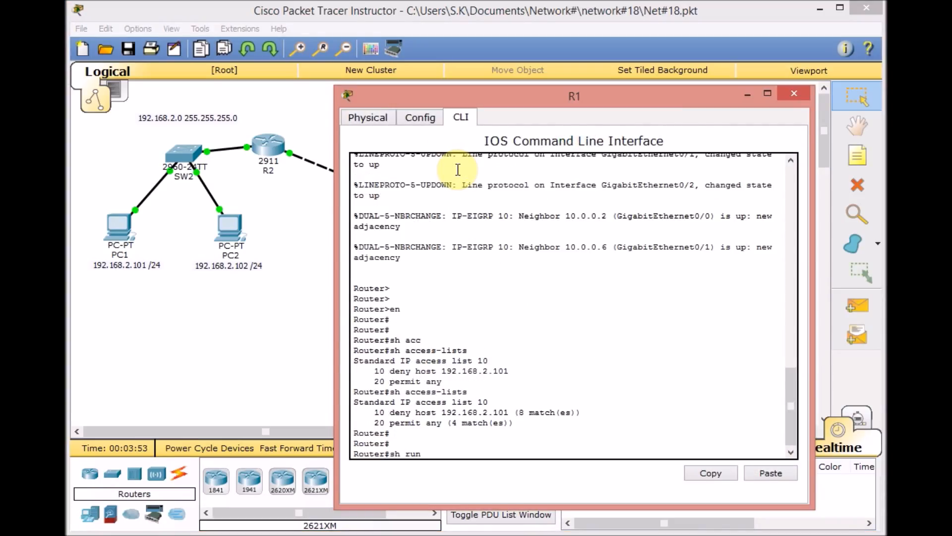
key(Return)
key(space)
key(space)
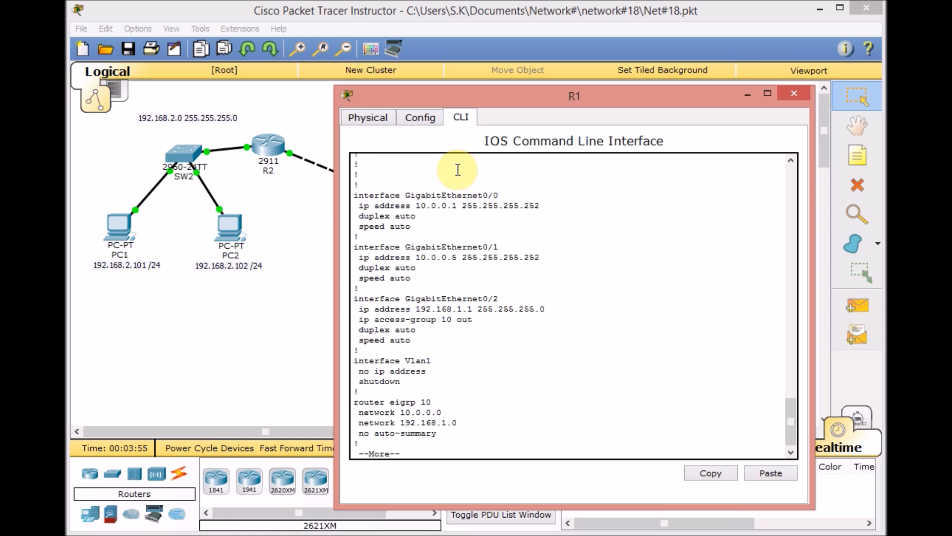
key(ctrl+1)
click(507, 279)
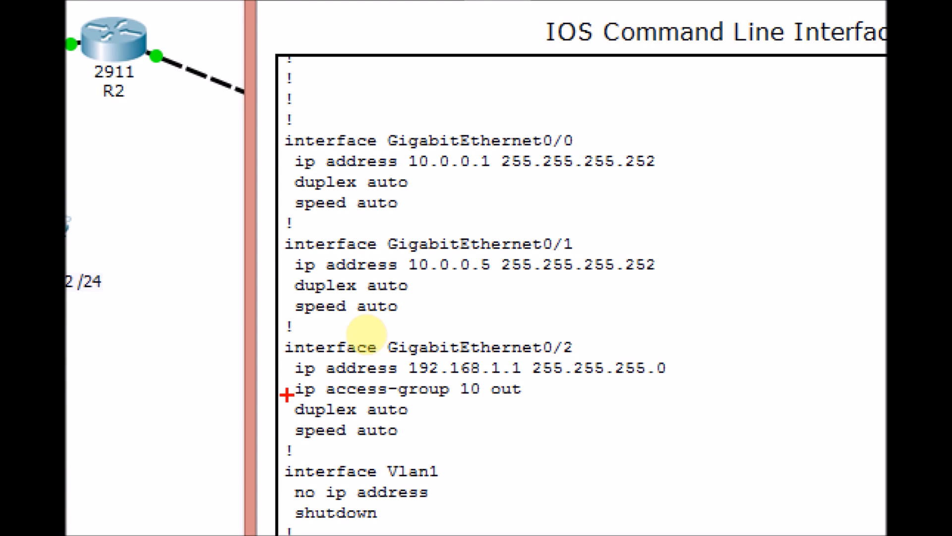
drag(287, 395, 298, 379)
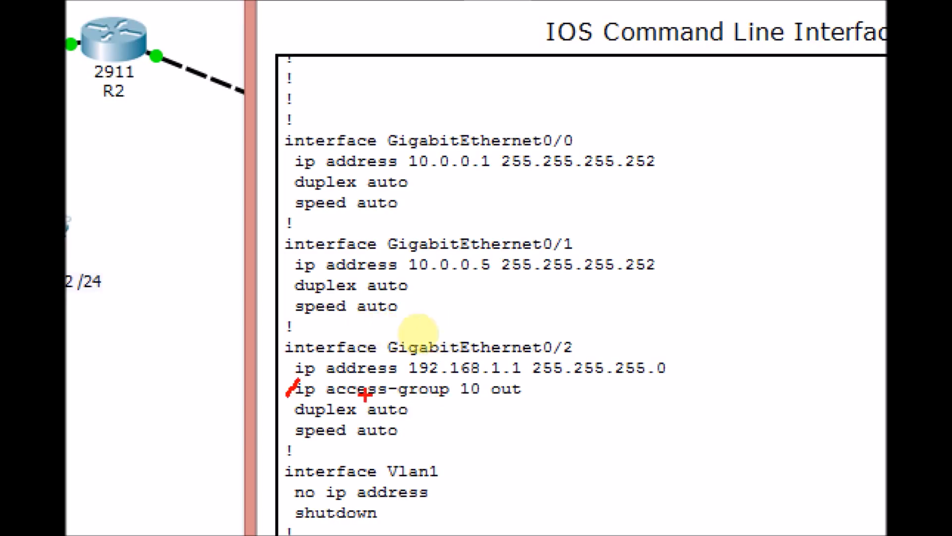
mouse_move(469, 382)
mouse_down()
mouse_move(466, 397)
mouse_move(539, 378)
mouse_up()
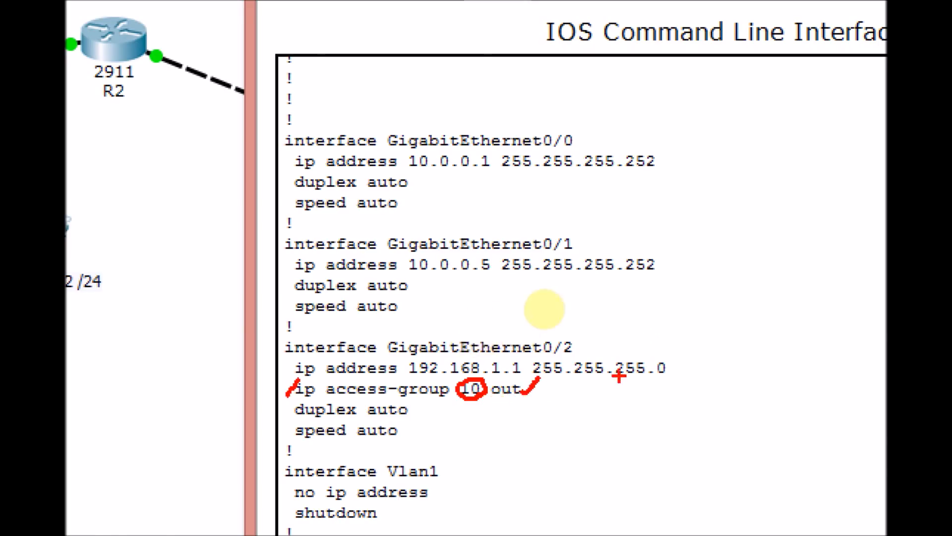
key(Escape)
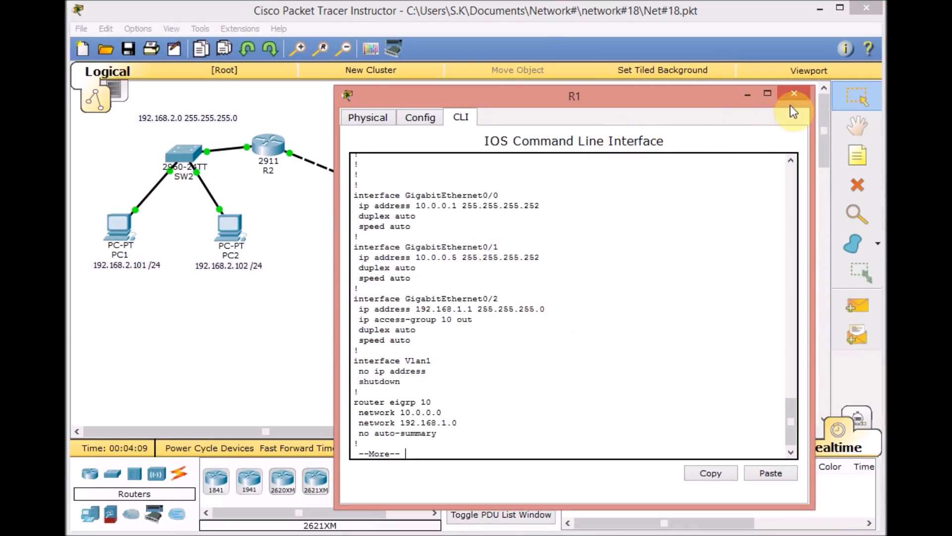
- Return to the topology and move the access-list 10 note onto the link between R2 and R1
mouse_move(509, 92)
mouse_down()
mouse_move(503, 109)
mouse_move(514, 93)
mouse_move(552, 103)
mouse_move(511, 103)
mouse_up()
click(596, 29)
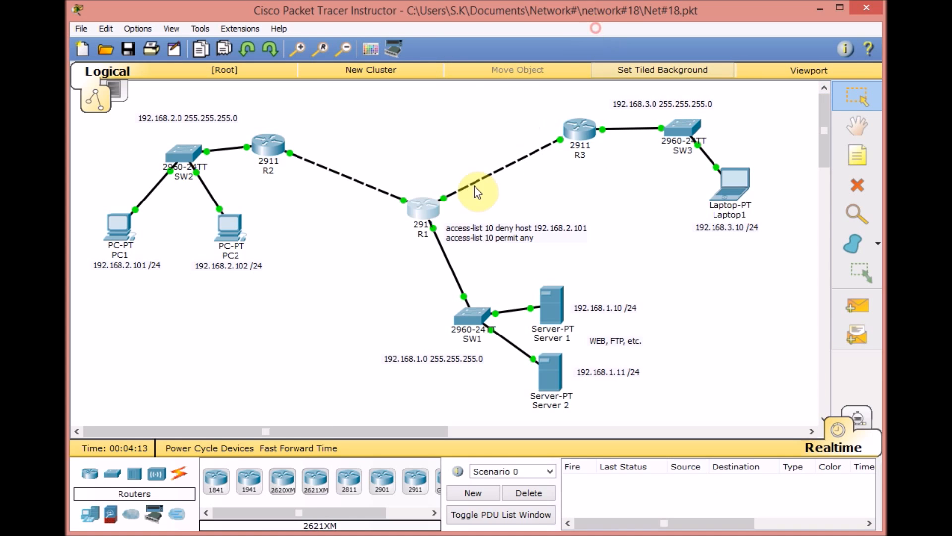
drag(468, 234, 322, 178)
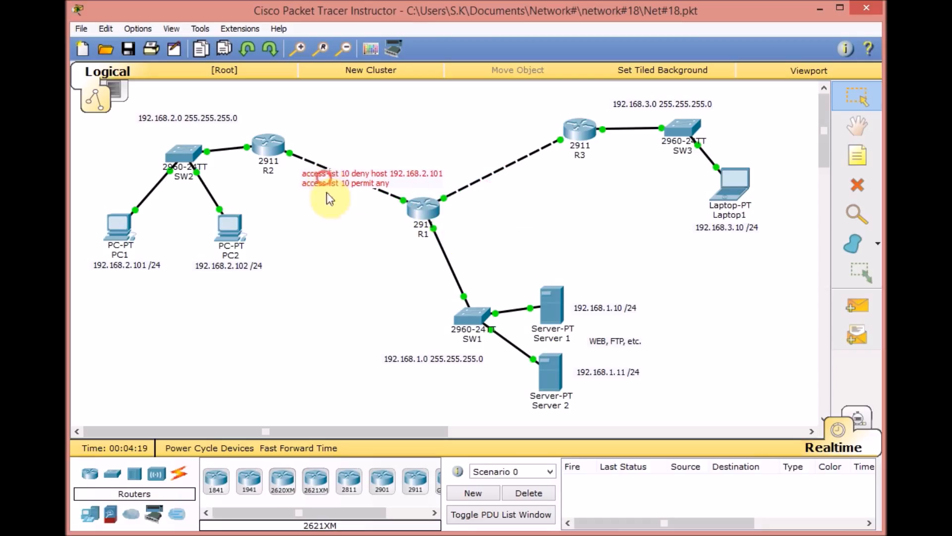
- Remove the outbound access-group 10 from interface GigabitEthernet0/2 in R1's configuration
click(424, 211)
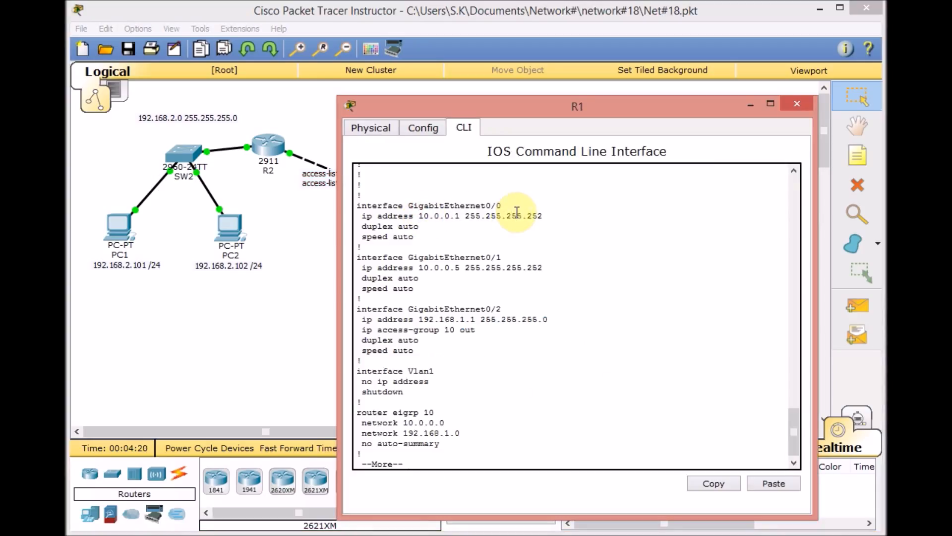
key(q)
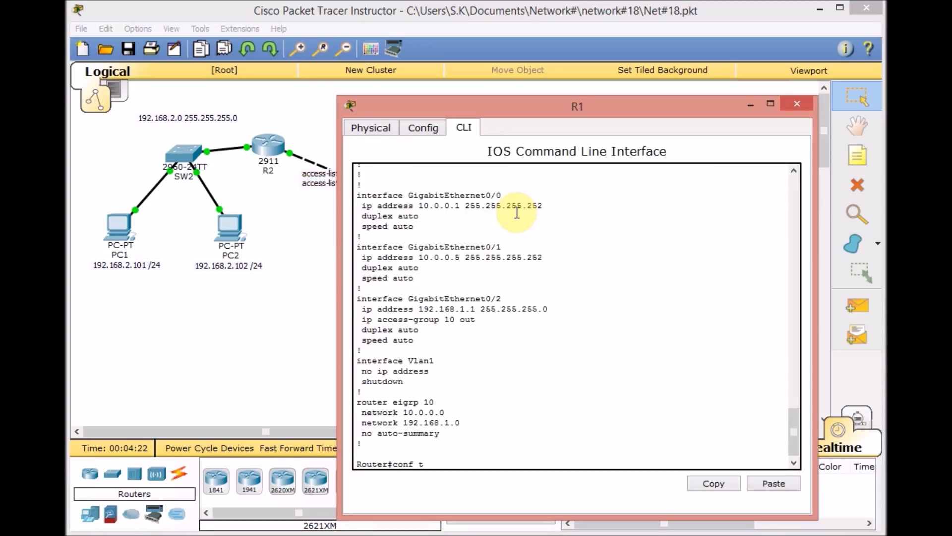
text(conf t)
key(Return)
text(g )
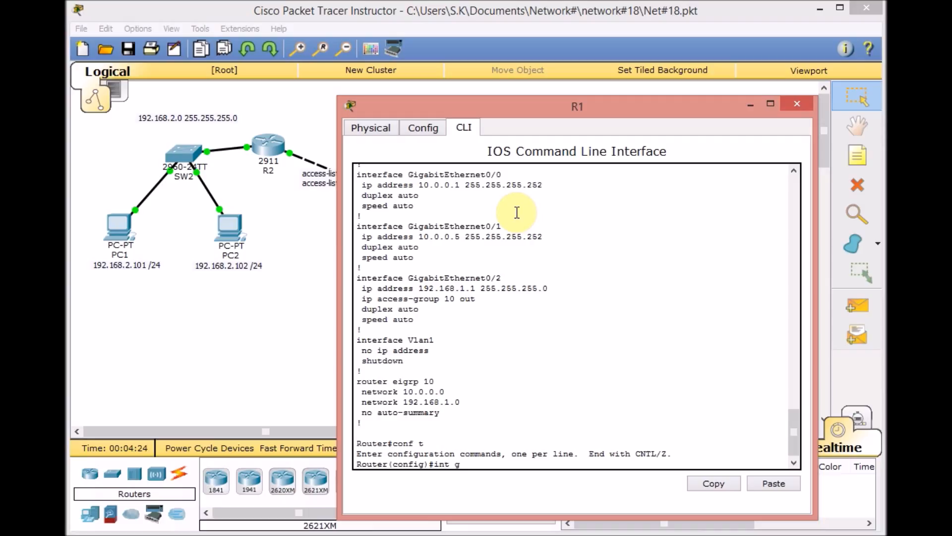
text(0/2)
key(Return)
text(no )
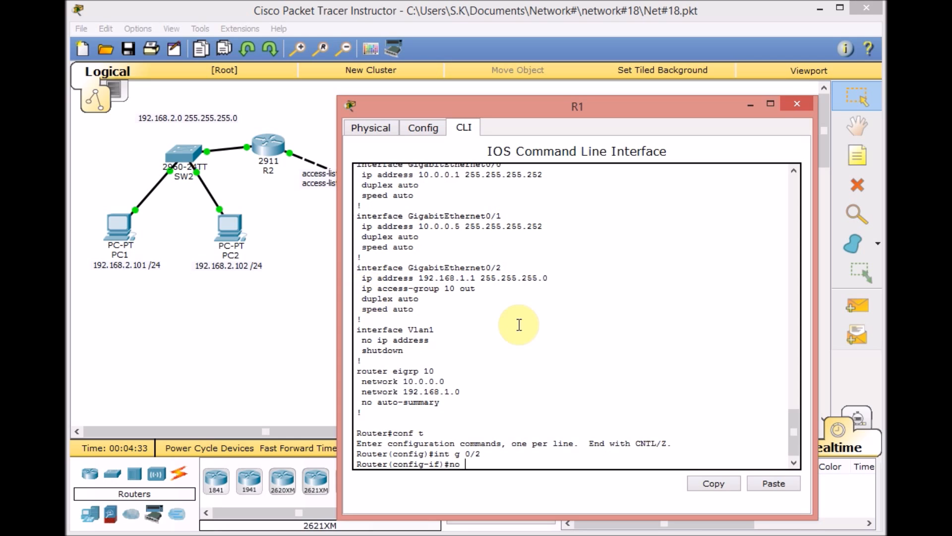
text(ip acc)
key(Tab)
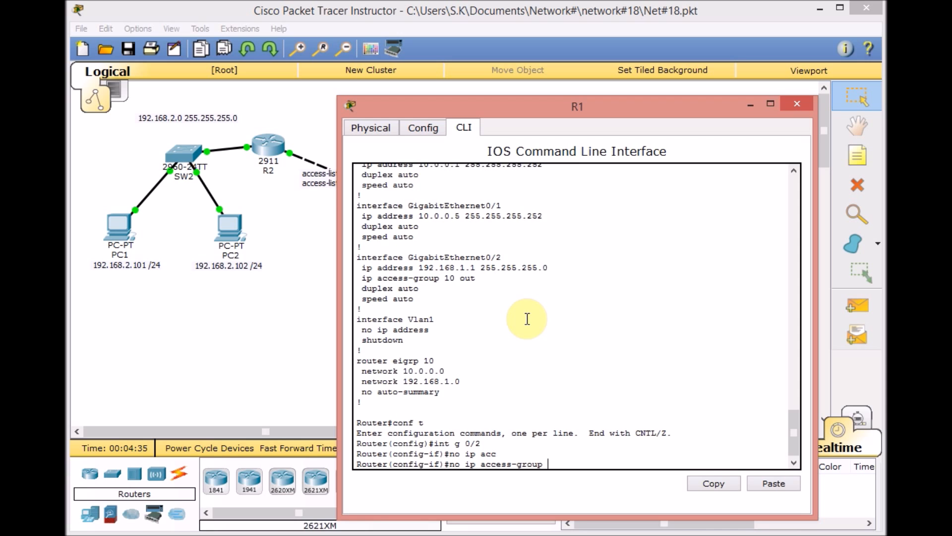
text(10 out)
key(Return)
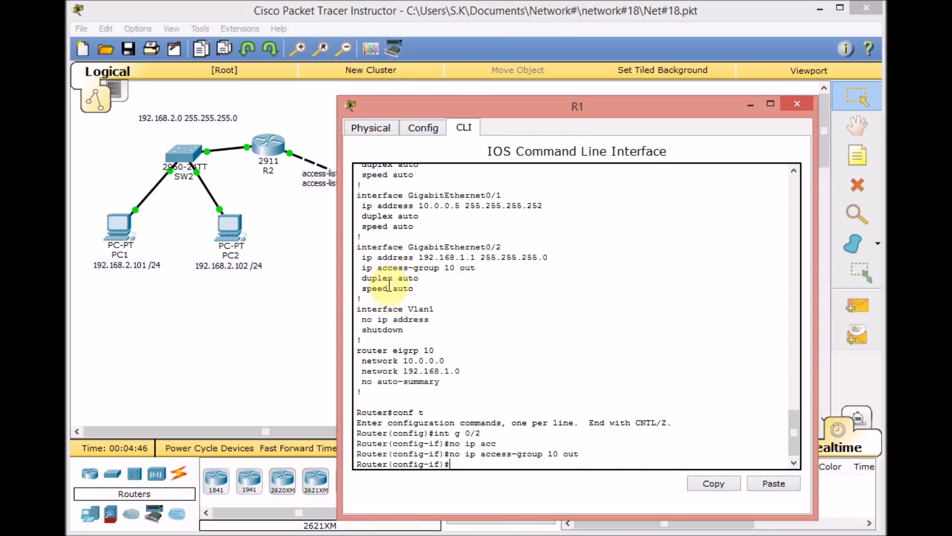
- Check which R1 interface faces R2, apply access-group 10 inbound on GigabitEthernet0/0, and minimize the router window
click(328, 293)
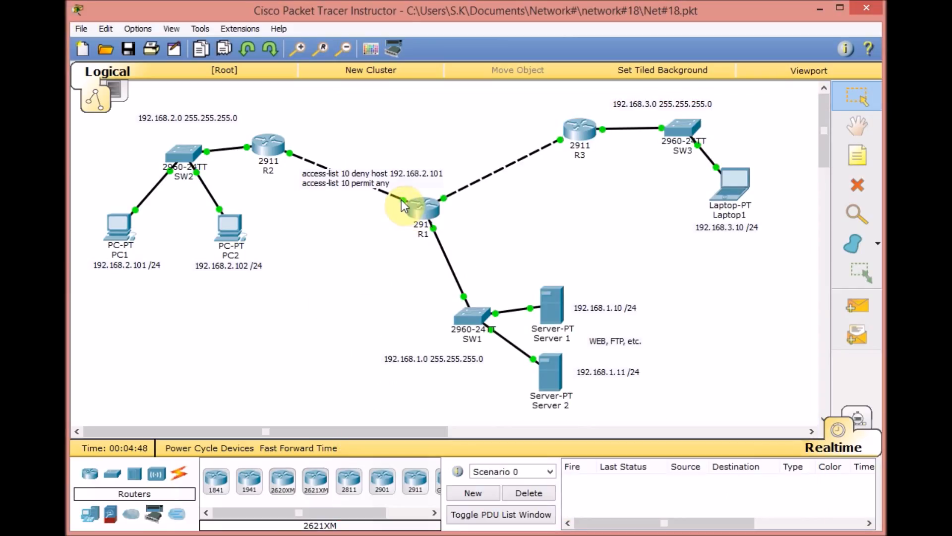
mouse_move(401, 201)
click(417, 211)
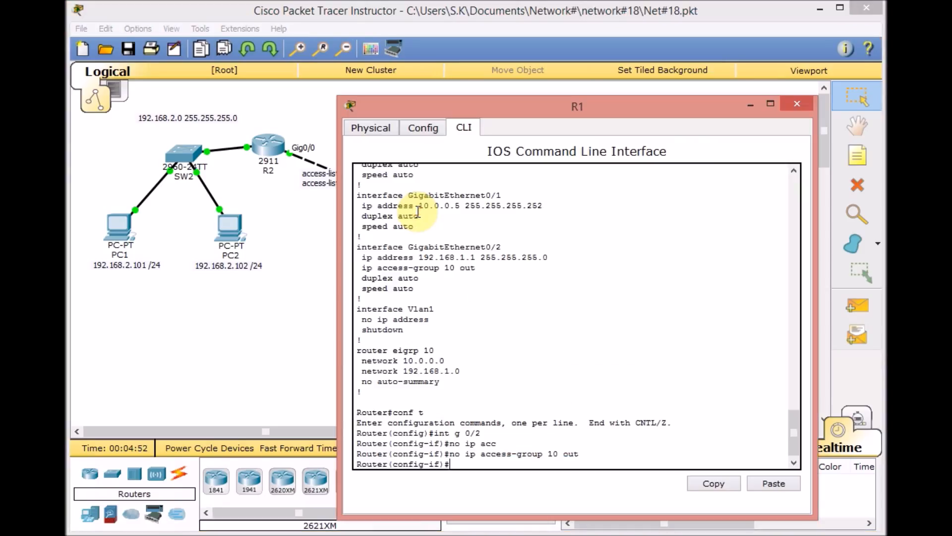
text(int g)
key(Tab)
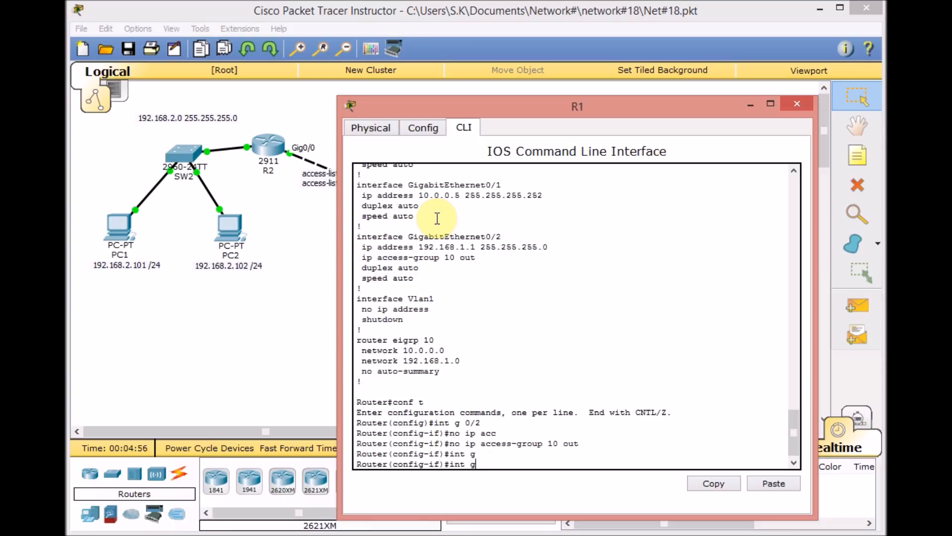
text(i)
key(Tab)
key(BackSpace)
text(0/0)
key(Return)
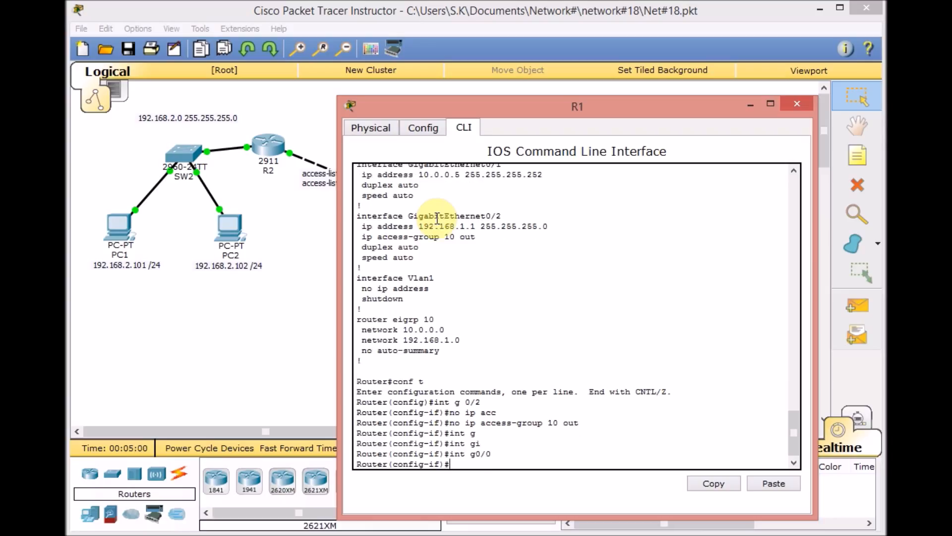
text(ip acc)
key(Tab)
text(10 in)
key(Return)
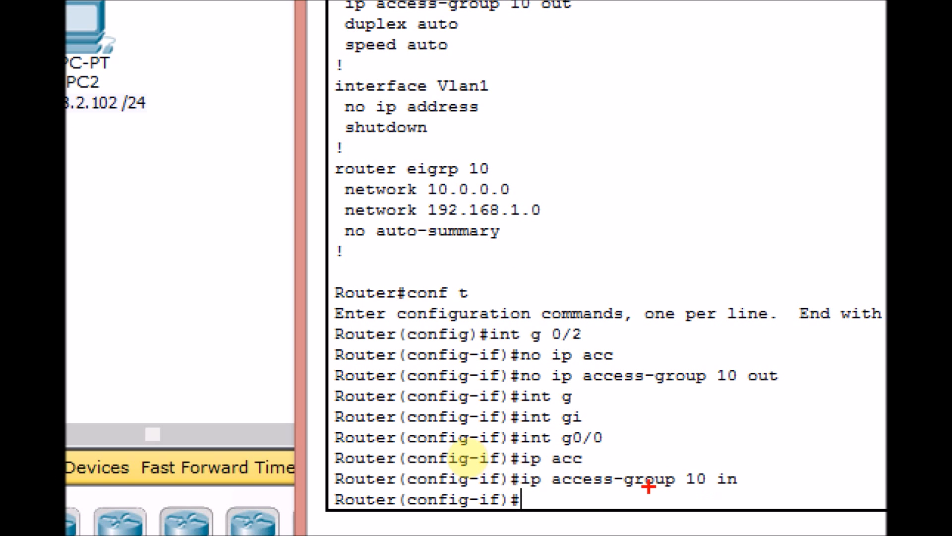
mouse_move(602, 445)
mouse_down()
mouse_move(566, 446)
mouse_move(618, 451)
mouse_up()
key(Escape)
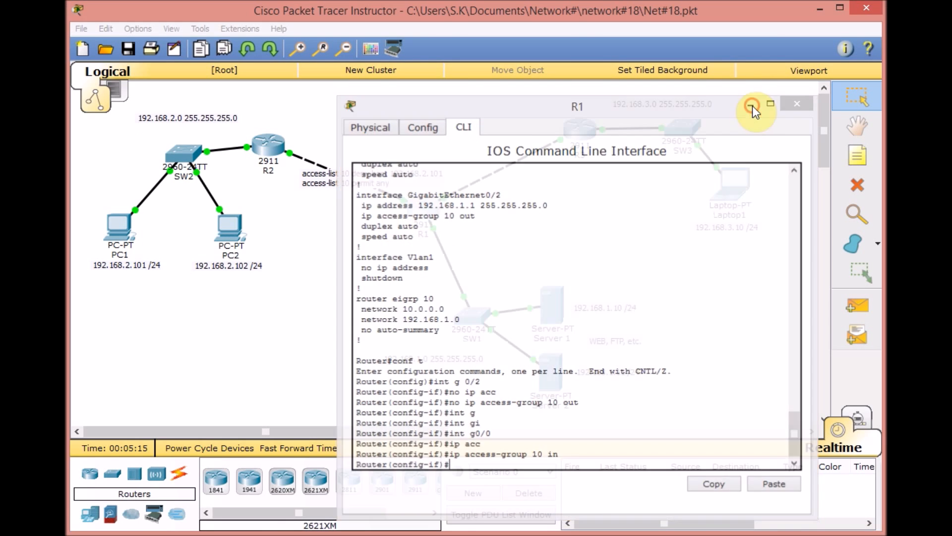
click(751, 105)
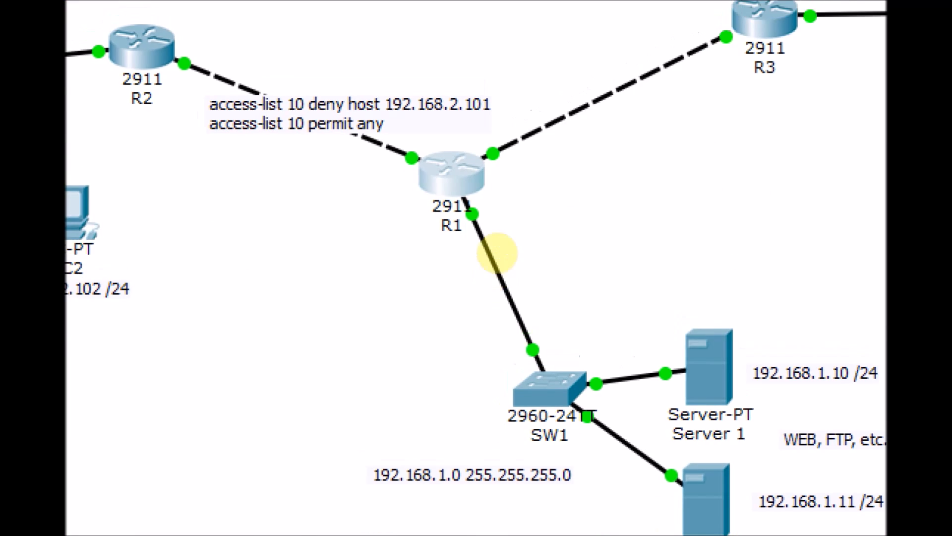
click(380, 330)
drag(217, 284, 246, 293)
drag(356, 205, 381, 211)
drag(378, 204, 370, 223)
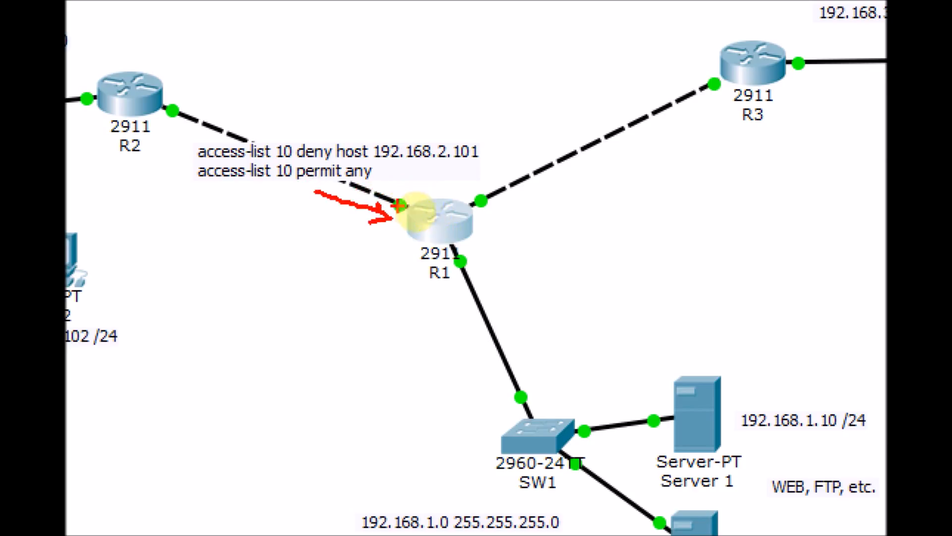
mouse_move(425, 209)
mouse_down()
mouse_move(385, 174)
mouse_move(405, 174)
mouse_up()
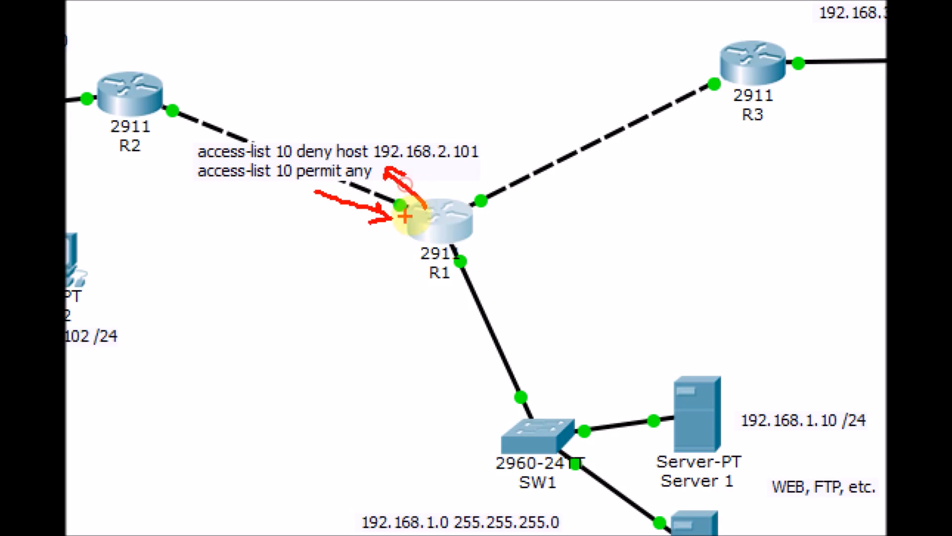
drag(185, 140, 189, 179)
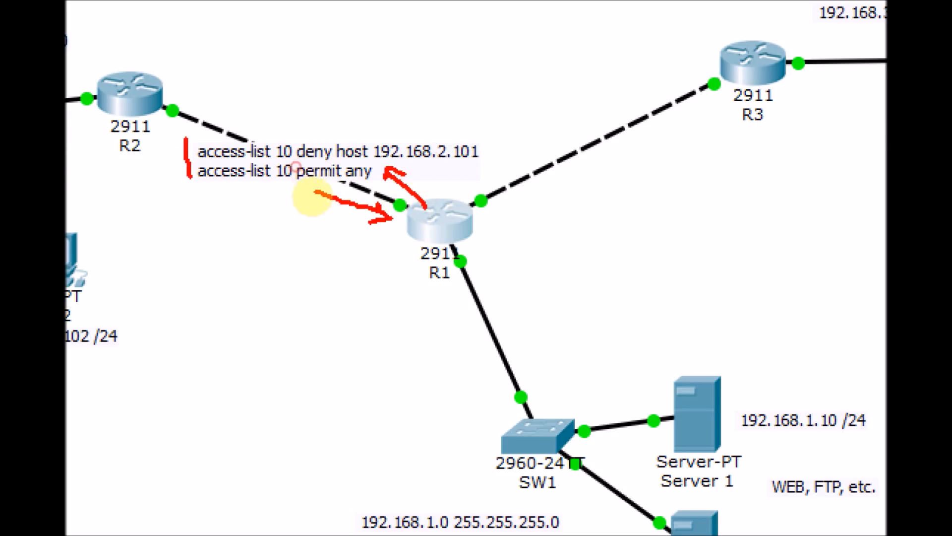
key(Escape)
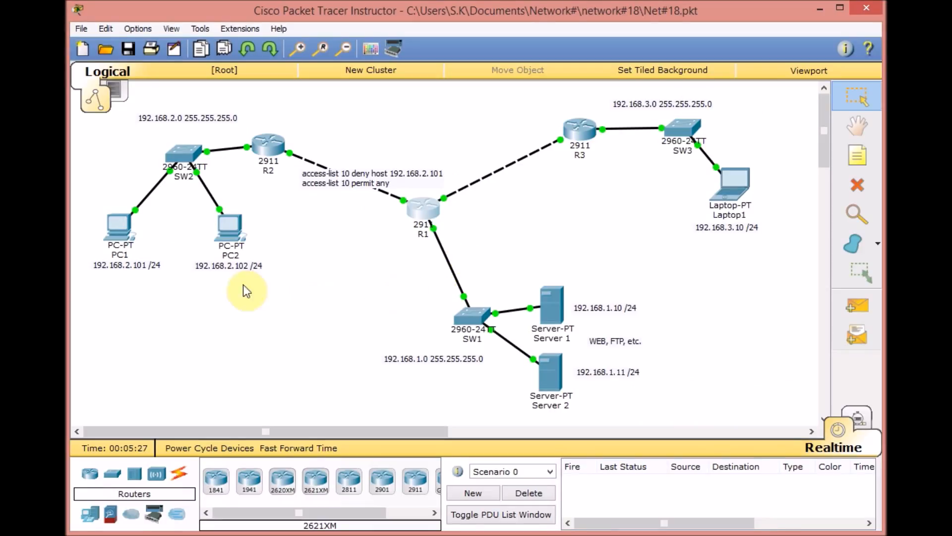
- Ping Server 1 at 192.168.1.10 from PC1's command prompt
click(119, 227)
key(Up)
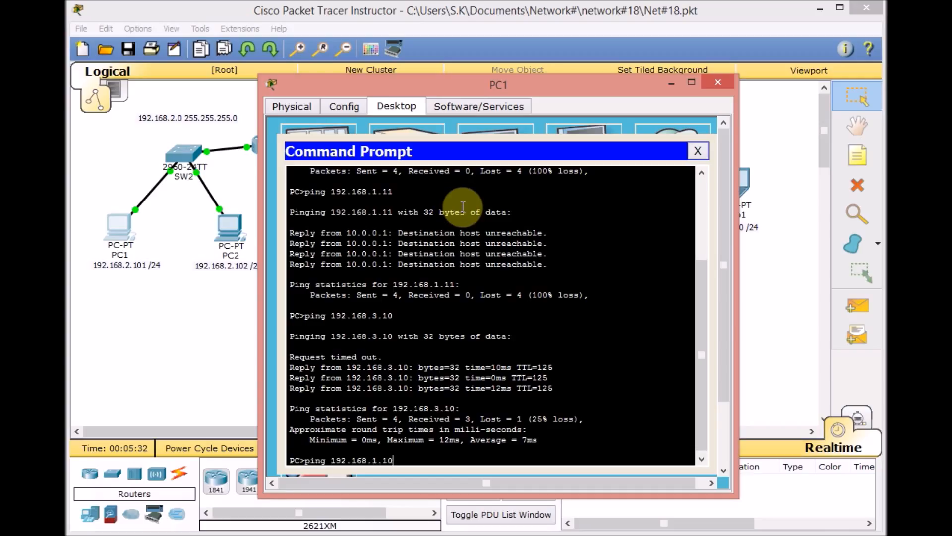
key(Return)
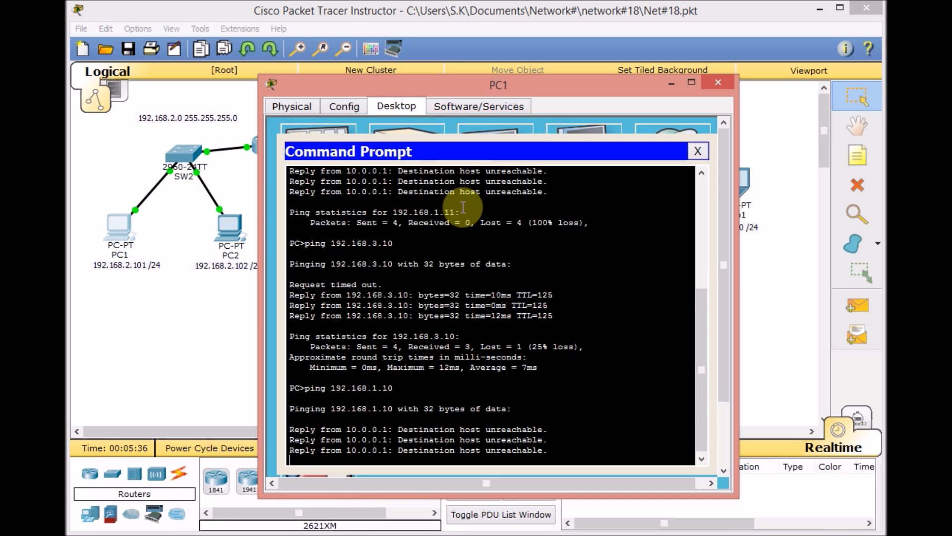
- Ping Laptop1 at 192.168.3.10 from PC1, moving the PC1 window aside to see the laptop's address
key(Up)
key(Up)
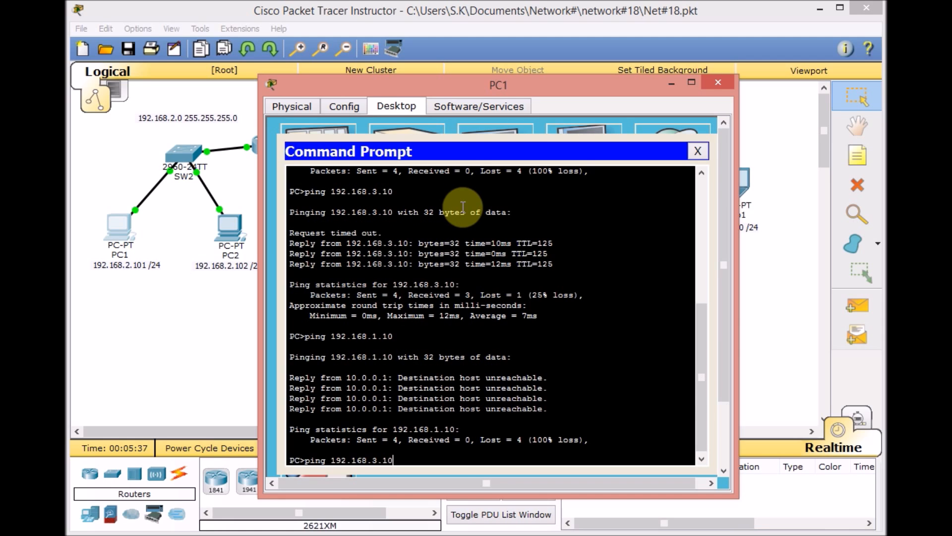
drag(543, 97, 510, 88)
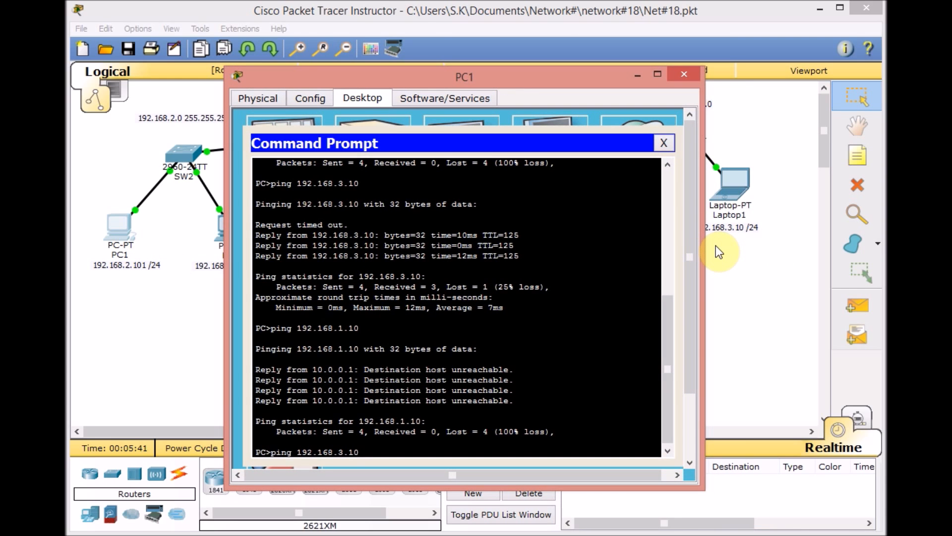
key(Return)
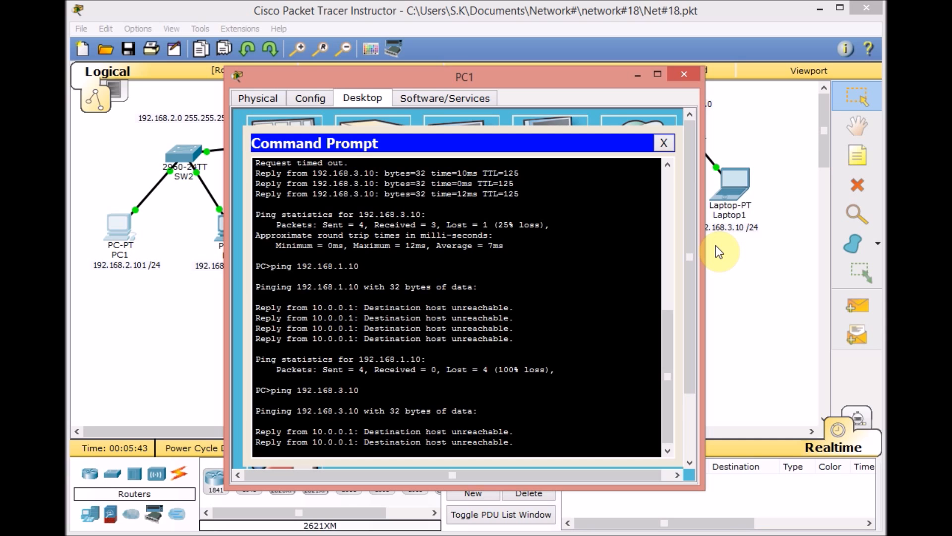
- Leave configuration mode on R1, show its access lists, and check the match counter of the deny entry
click(197, 360)
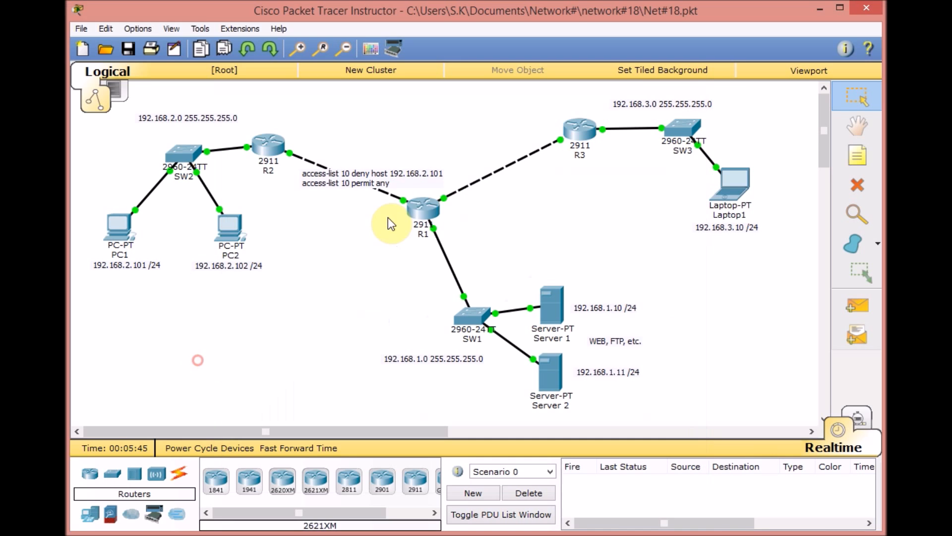
click(432, 213)
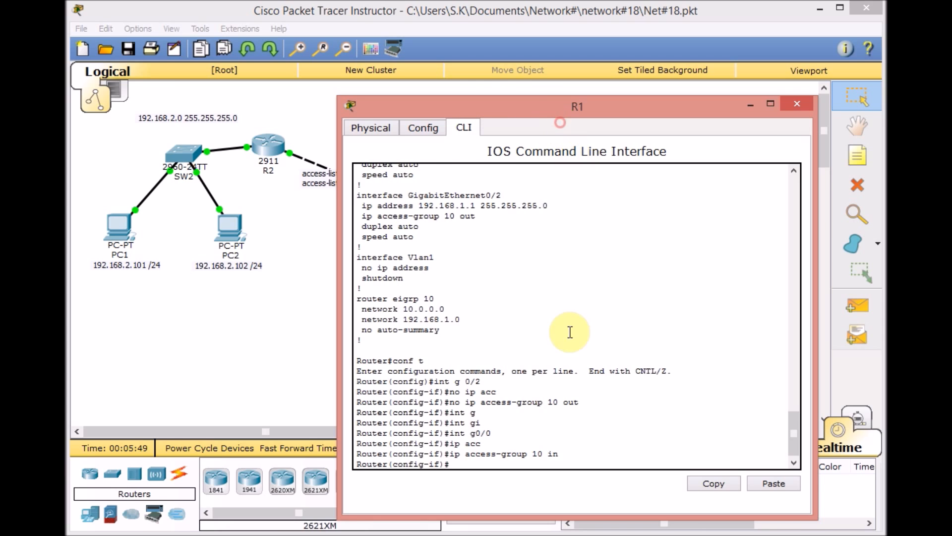
key(ctrl+z)
key(Return)
key(Return)
key(Return)
text(sh acc)
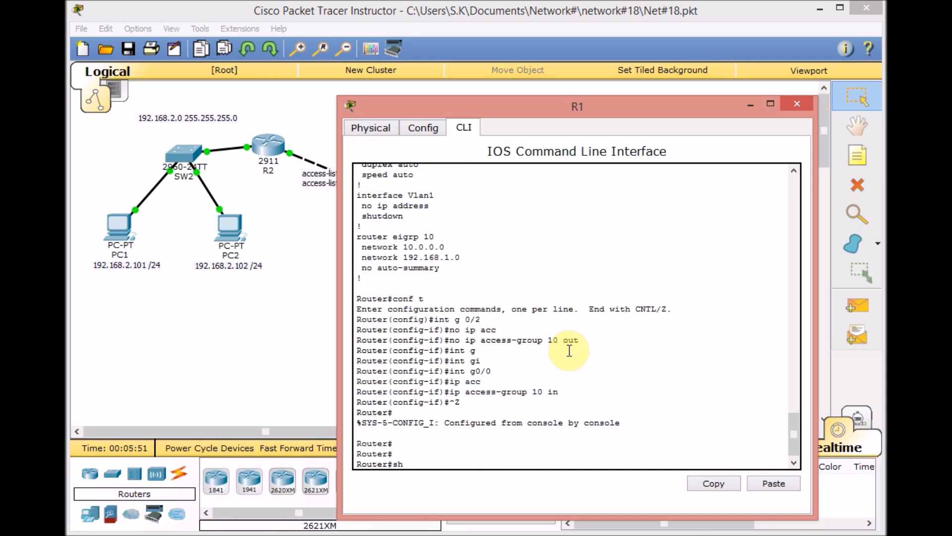
key(Tab)
key(Return)
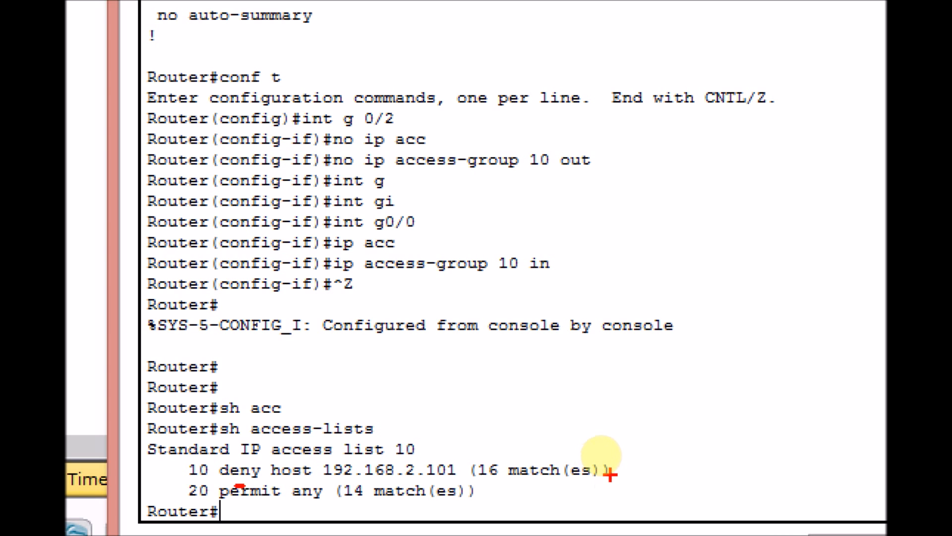
drag(614, 471, 640, 442)
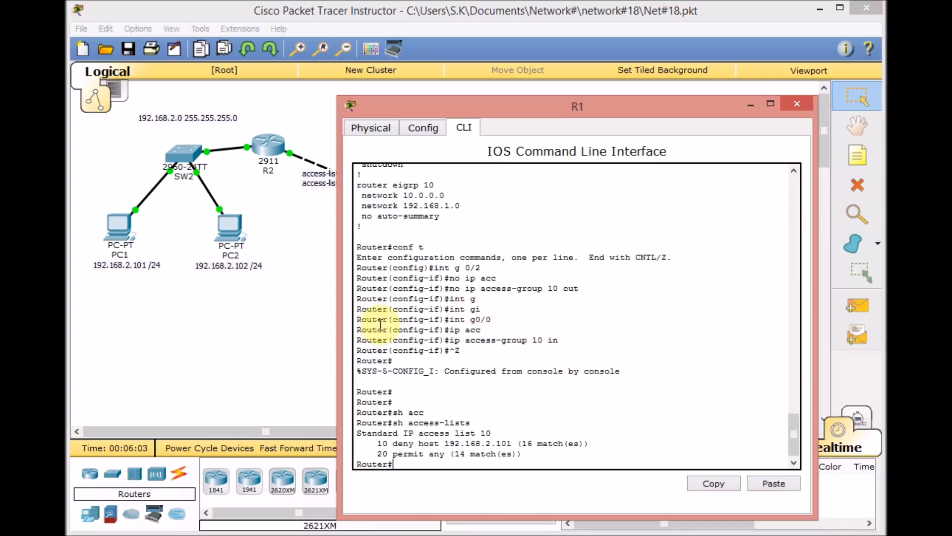
- Return to the topology and move the access-list 10 note onto the link between R1 and SW1
click(323, 353)
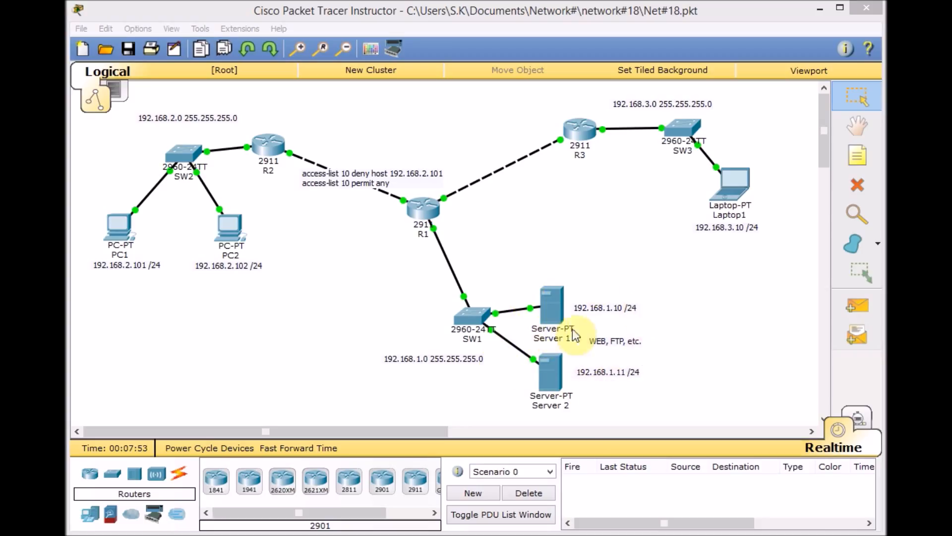
drag(332, 182, 445, 275)
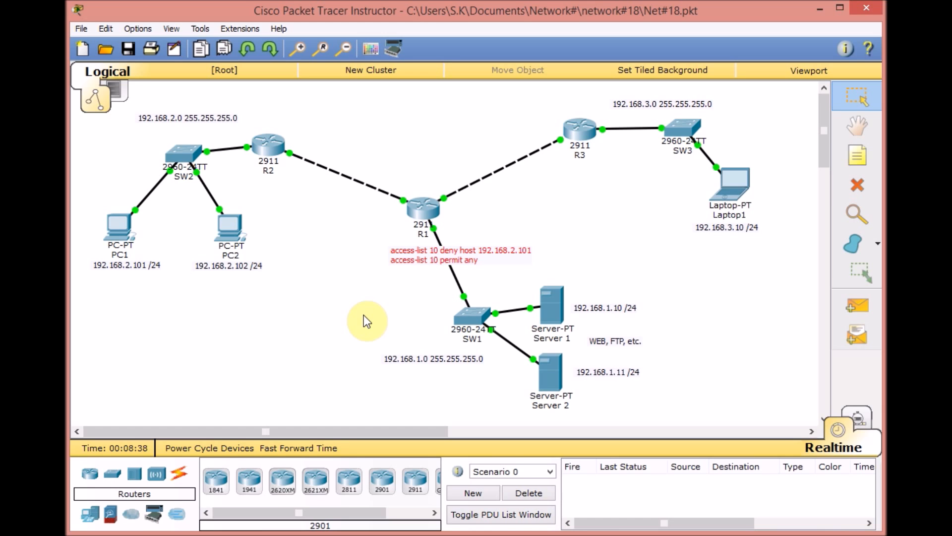
- Remove the inbound access-group 10 from interface GigabitEthernet0/0 in R1's configuration
click(424, 212)
text(conf t)
key(Return)
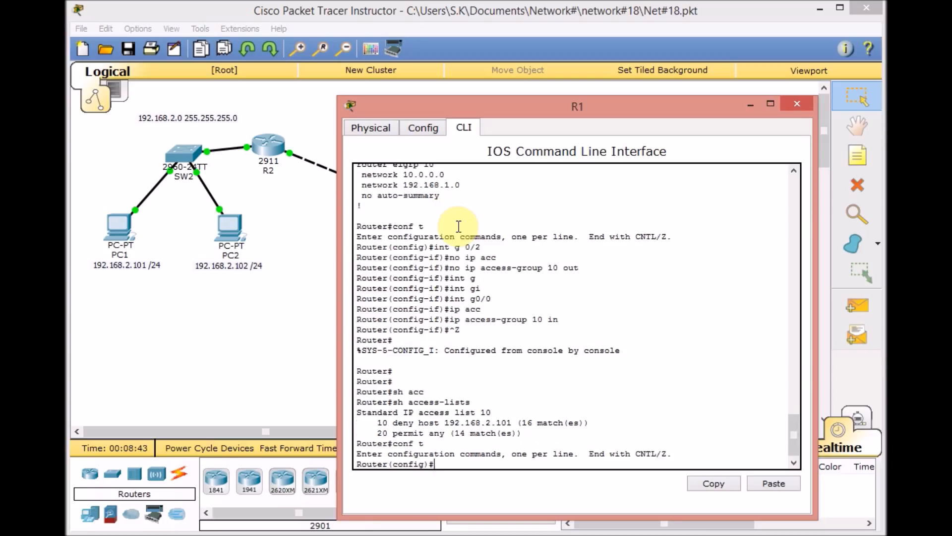
text(int g 0/0)
key(Return)
text(no ip acc)
key(Tab)
text(10)
key(Return)
key(Up)
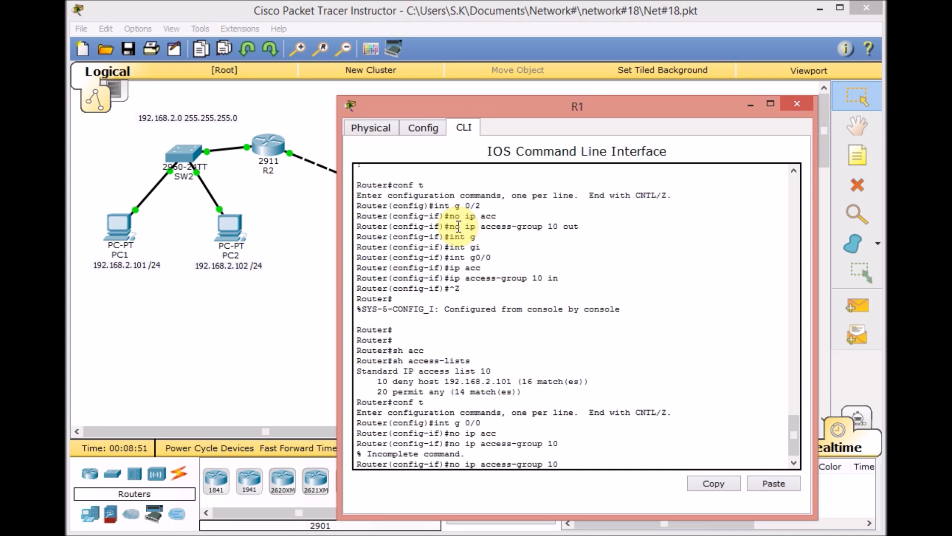
text(in)
key(Return)
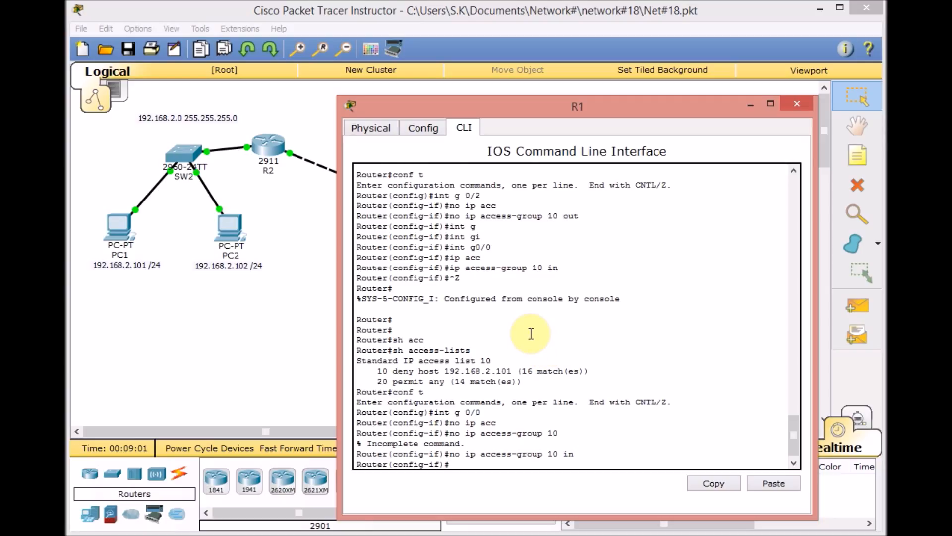
- Leave interface configuration on R1 and delete access-list 10 from global configuration
text(exit)
key(Return)
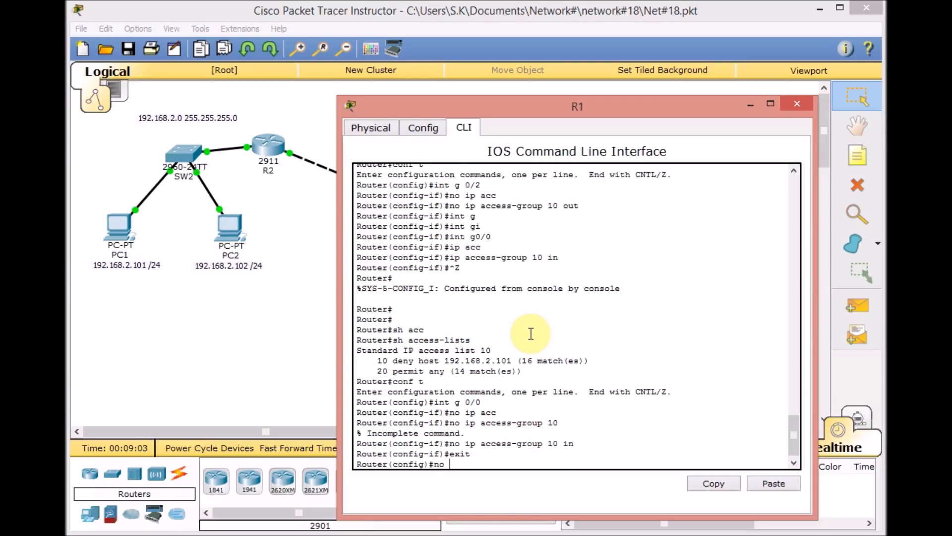
text(no acc)
key(Tab)
text(10)
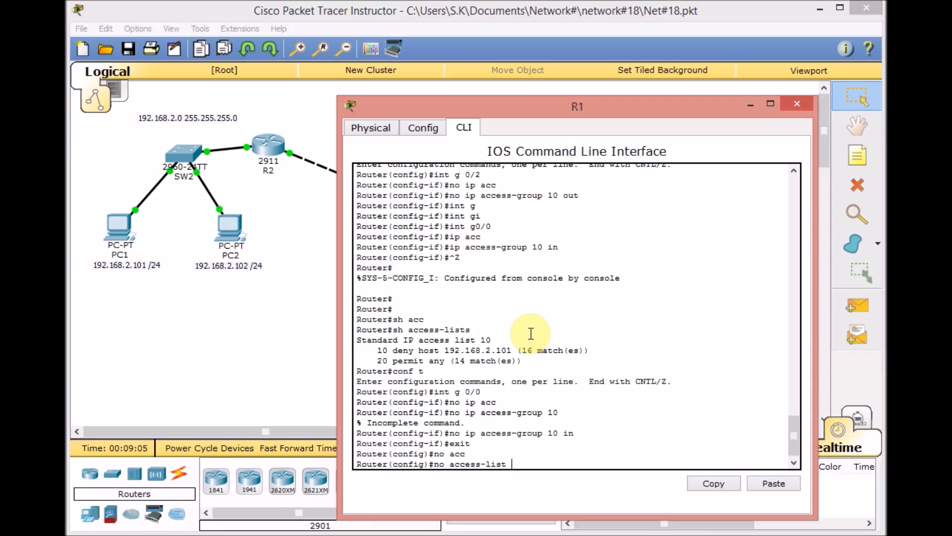
key(Return)
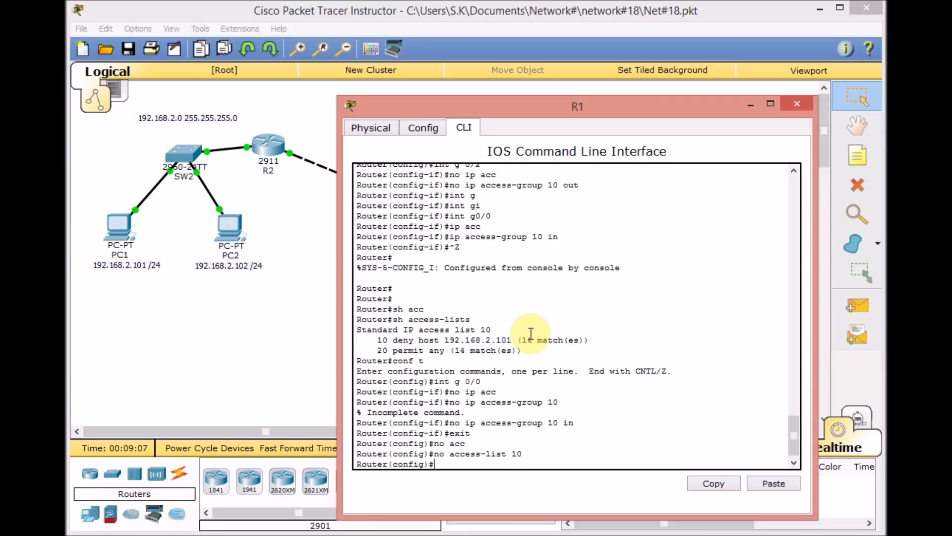
- List R1's access lists from global configuration mode, and return to the network topology
text(acc)
key(Tab)
key(Return)
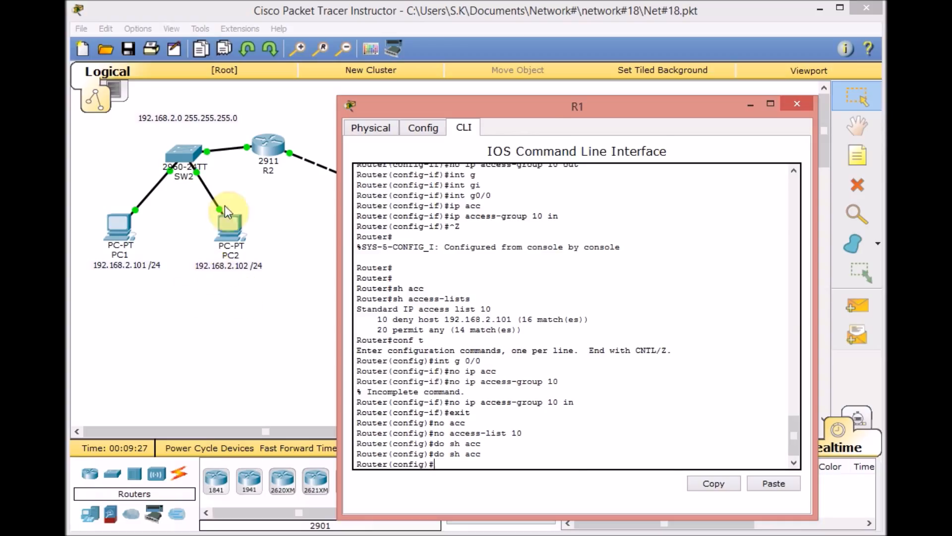
click(238, 297)
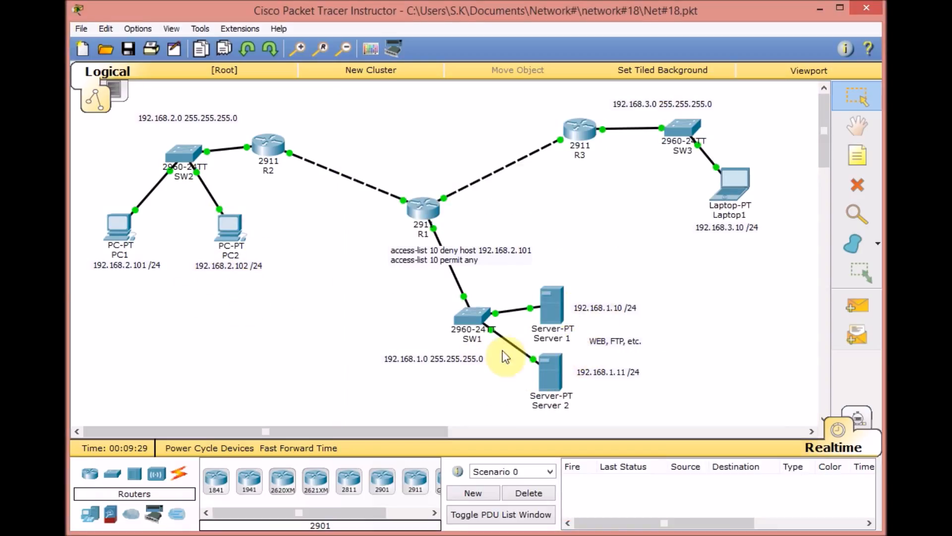
- Begin an ip access-list command in R1's global configuration and display help for the available list types
click(423, 213)
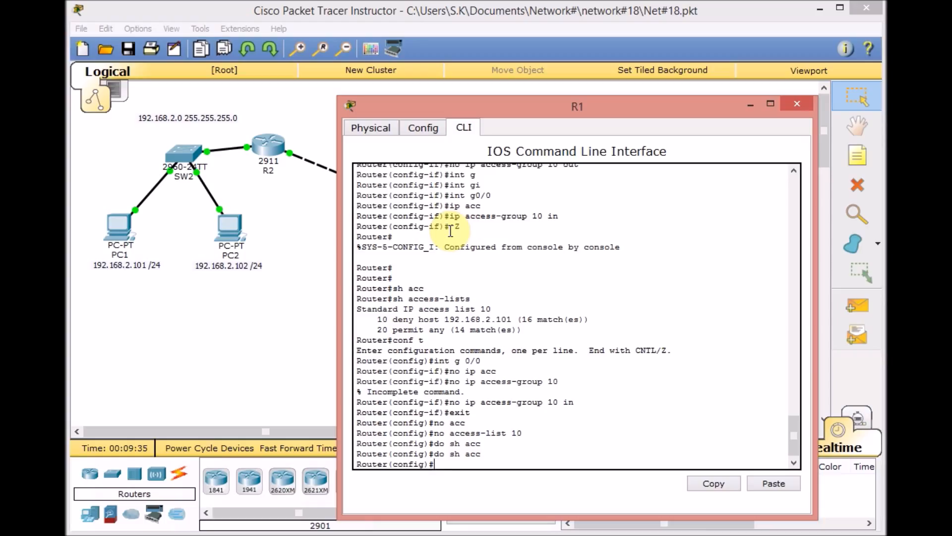
text(ip acc)
key(Tab)
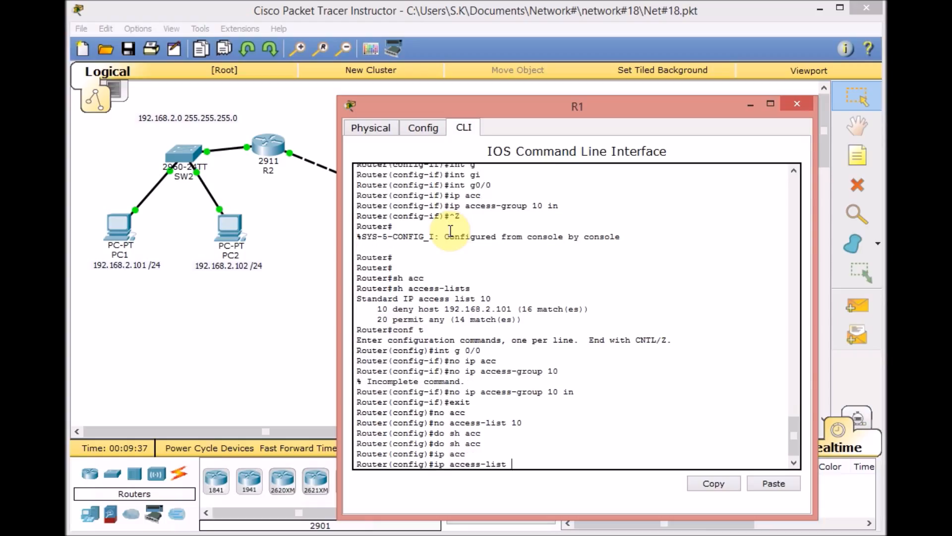
text(?)
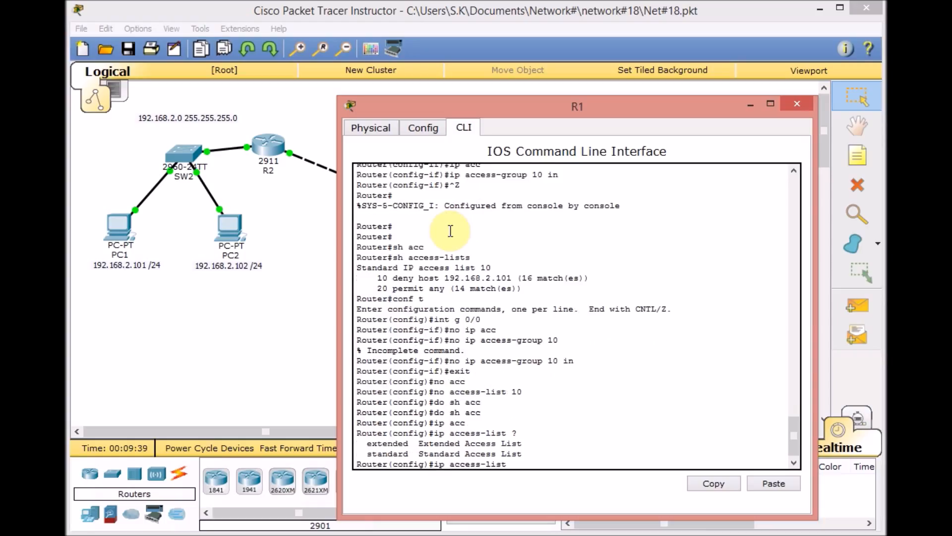
click(540, 138)
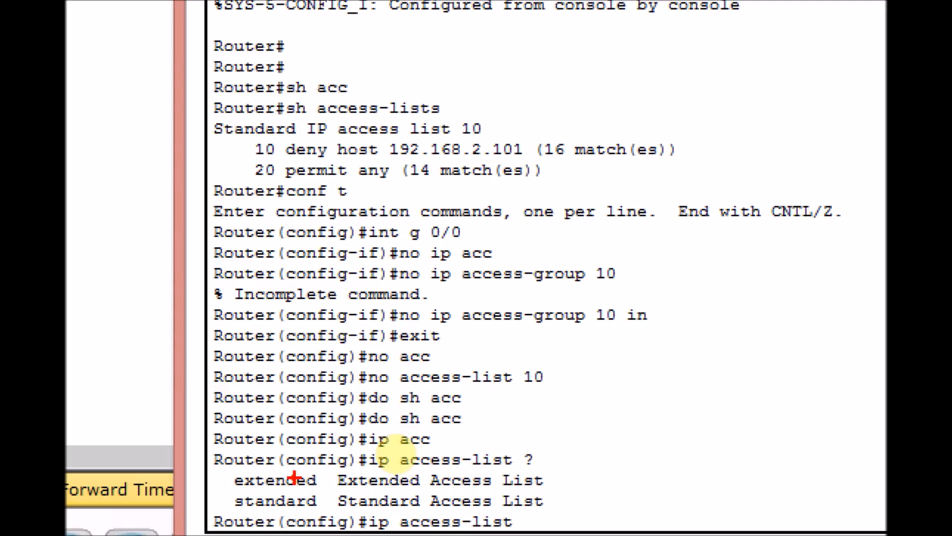
drag(221, 476, 246, 468)
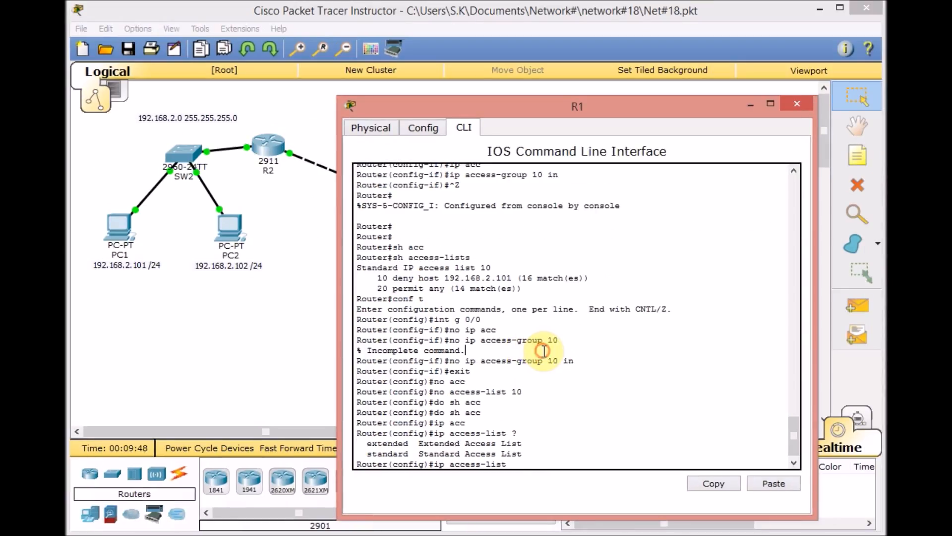
- Complete the command as a standard named access list called BLOCK-PC2, checking the help for numbering and naming options
text(sta)
key(Tab)
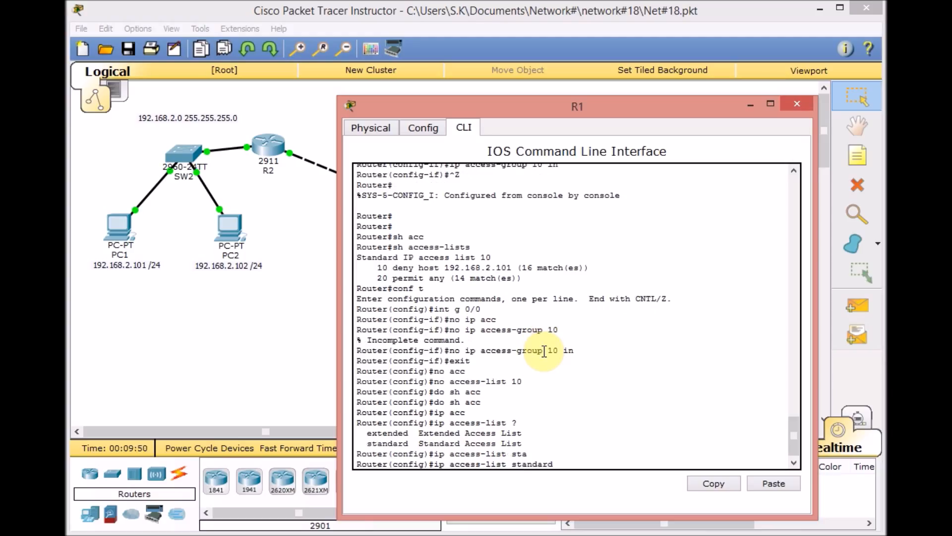
text(?)
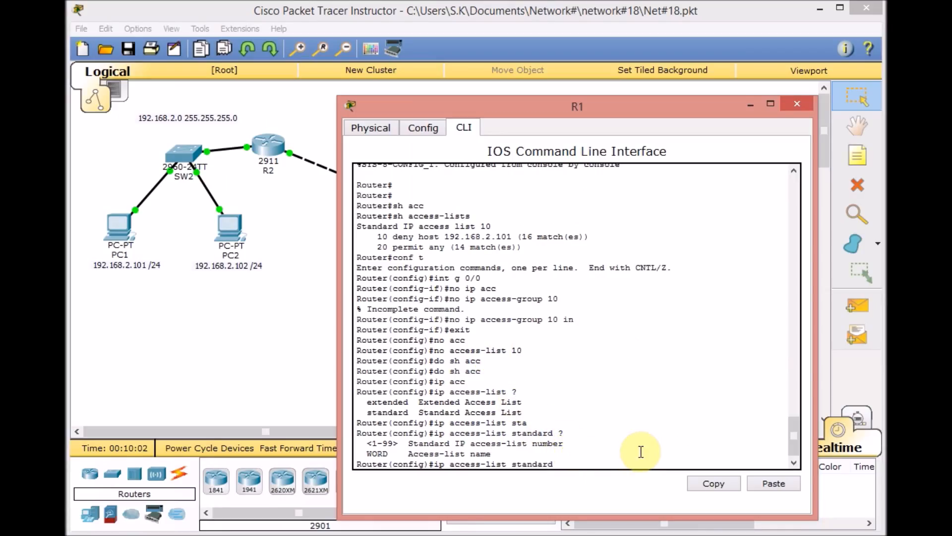
text(BLOCK-PC2)
key(Return)
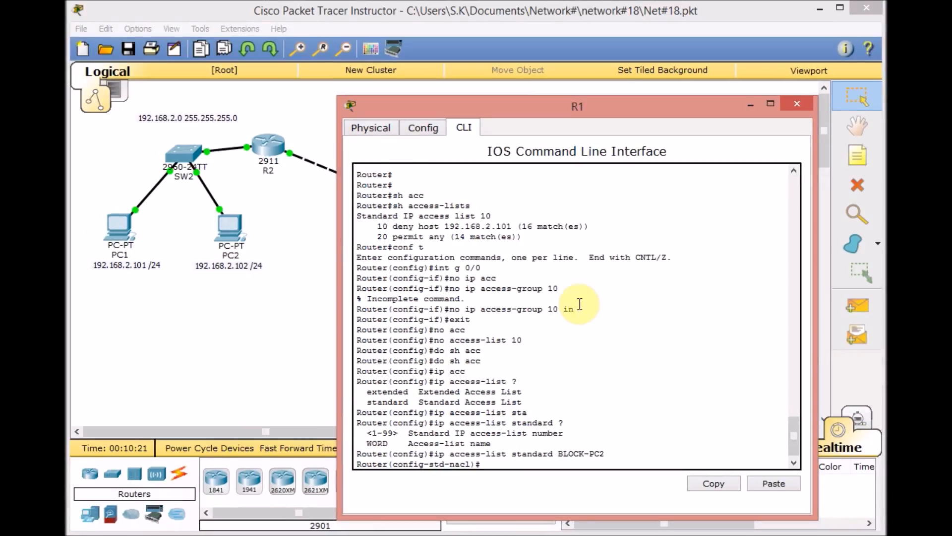
- Show the commands available inside BLOCK-PC2 and add an entry denying host 192.168.2.102
text(?)
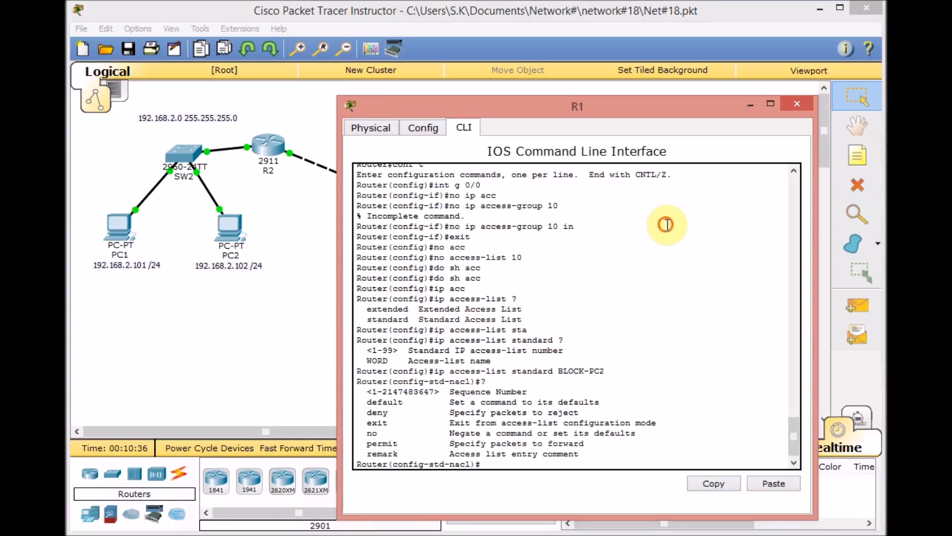
click(821, 60)
text(den)
key(Tab)
text(192.168.2.10)
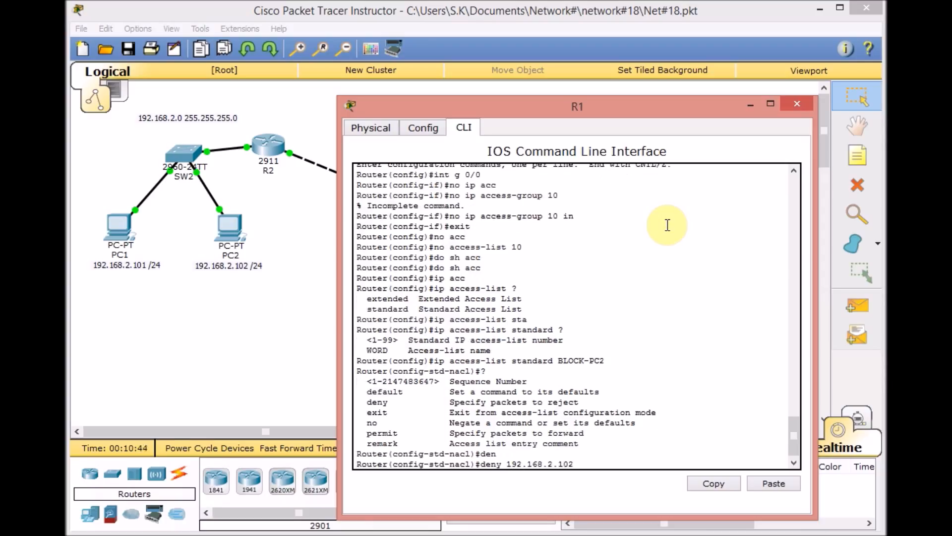
text(2)
key(Return)
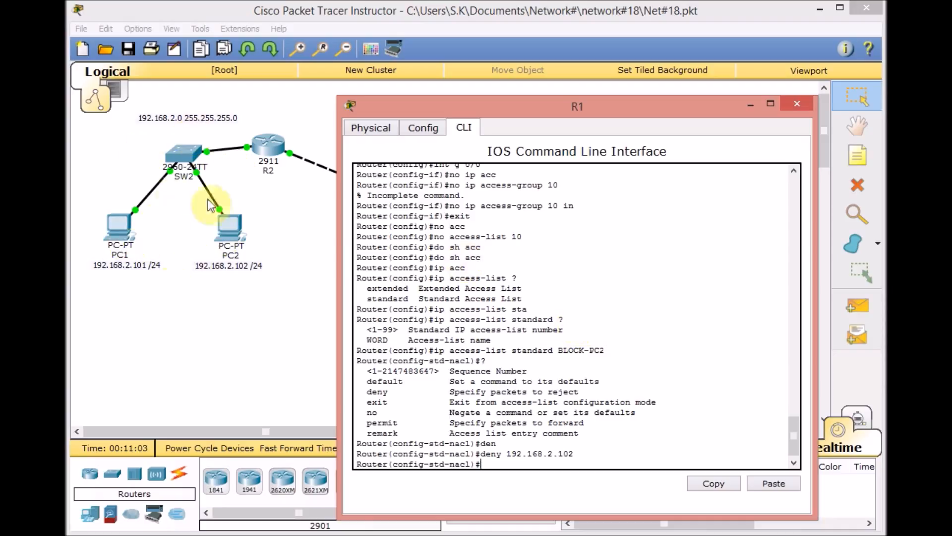
- Add a BLOCK-PC2 entry permitting 192.168.2.0 with wildcard 0.0.0.255, checking the permit options, and leave configuration mode
text(per)
key(Tab)
text(1?)
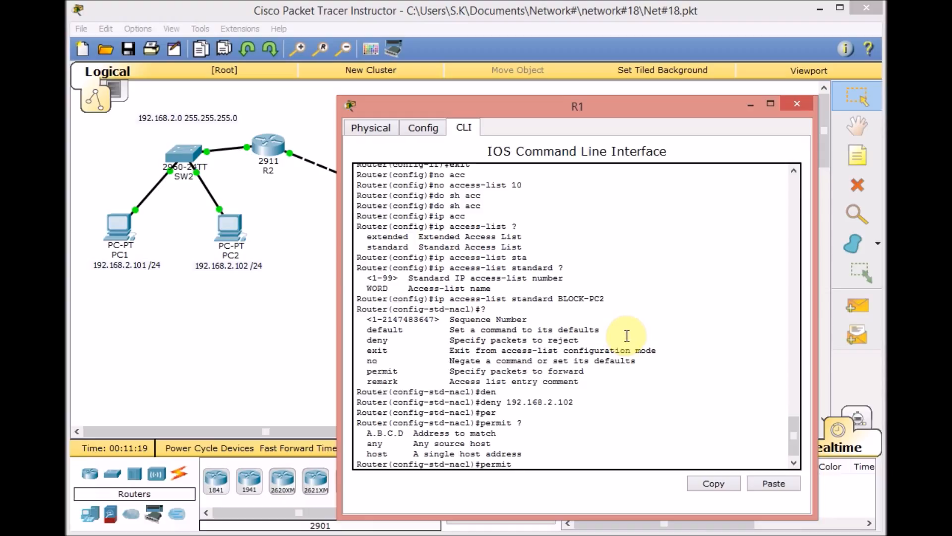
text(192.168.2.0 ?)
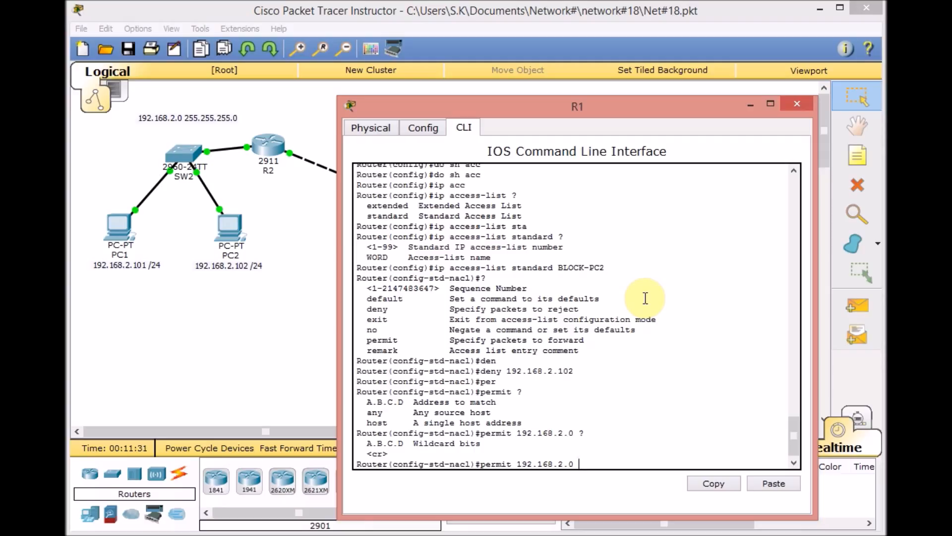
text(0)
text(.0.0.255)
key(Return)
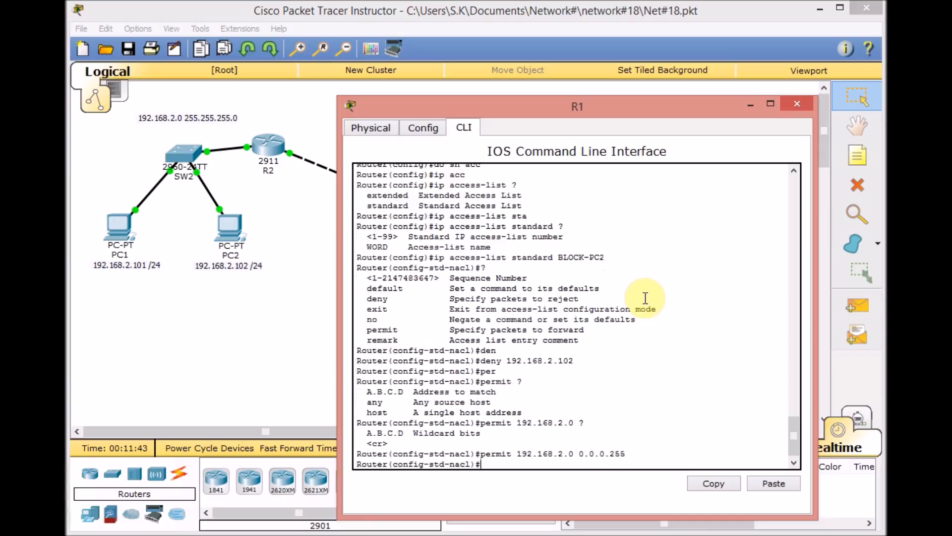
key(ctrl+z)
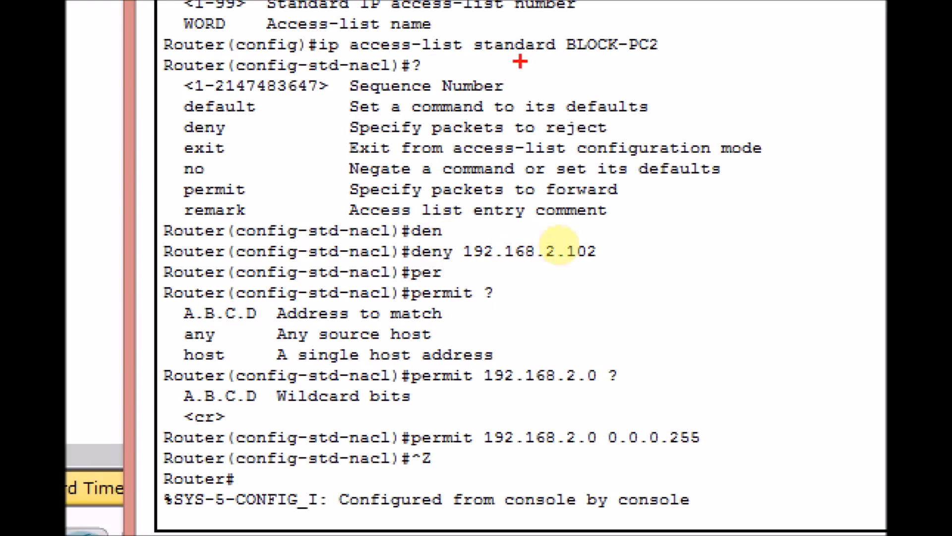
click(660, 60)
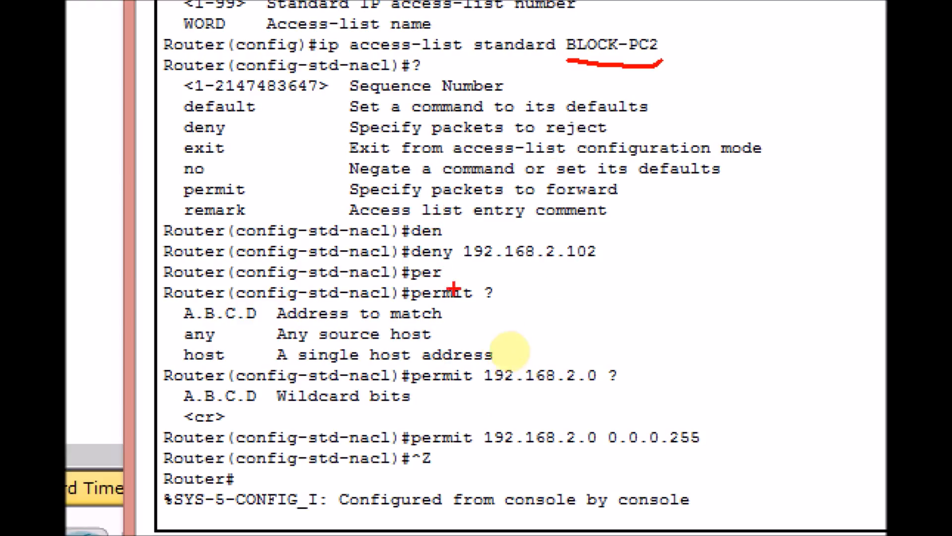
drag(413, 262, 602, 264)
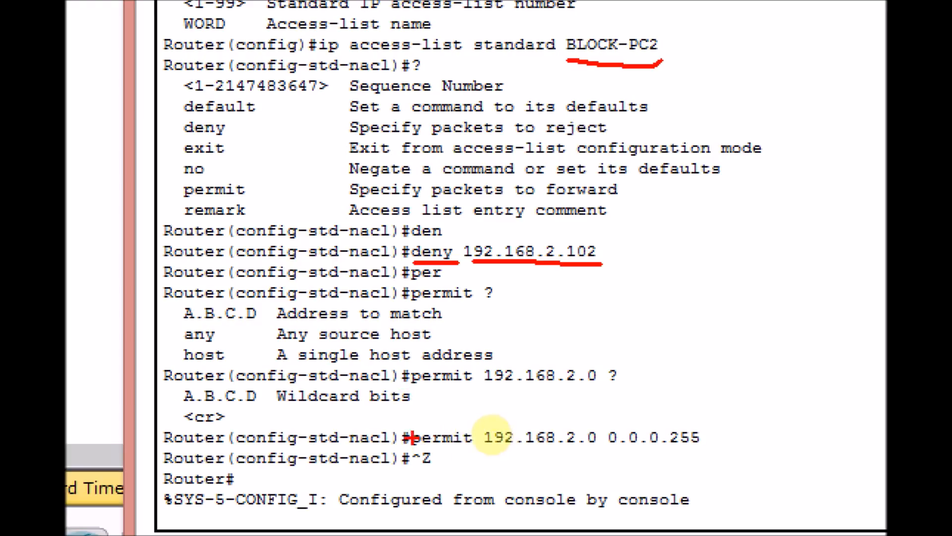
drag(402, 372, 479, 386)
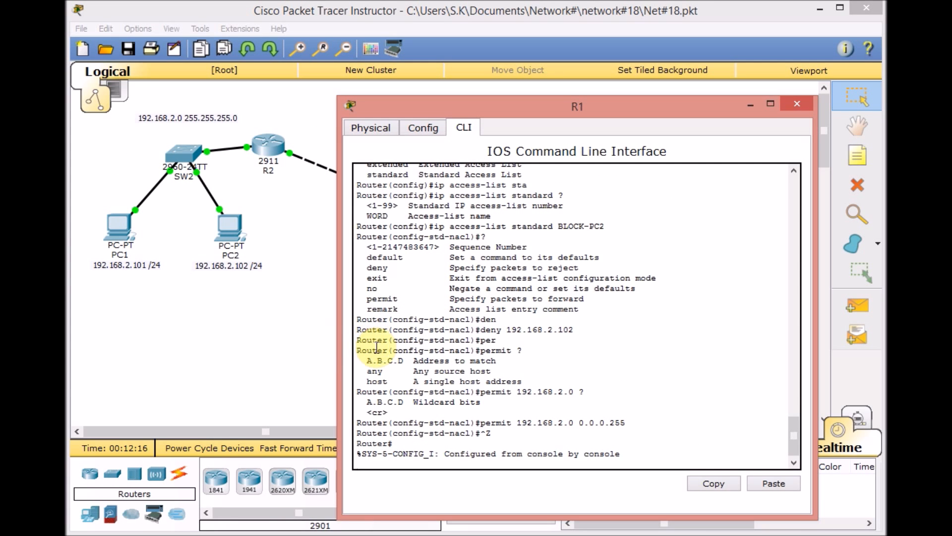
- Show R1's access lists from privileged mode and review the deny and permit entries of BLOCK-PC2
key(Return)
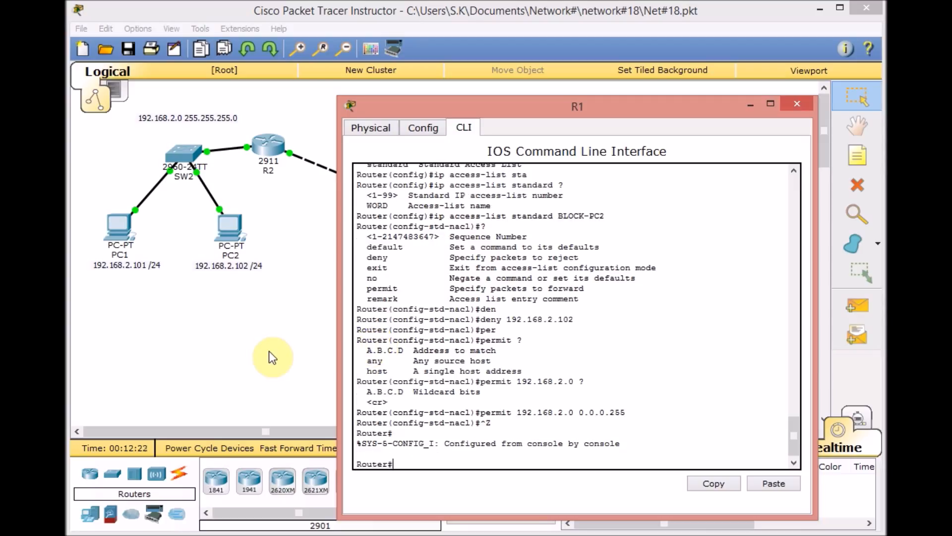
text(sh acc)
key(Tab)
key(Return)
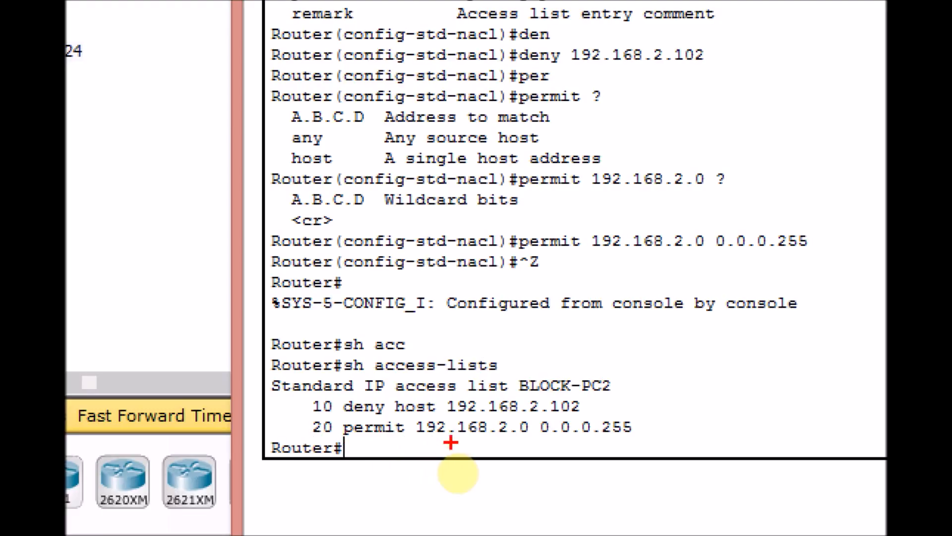
drag(417, 439, 519, 439)
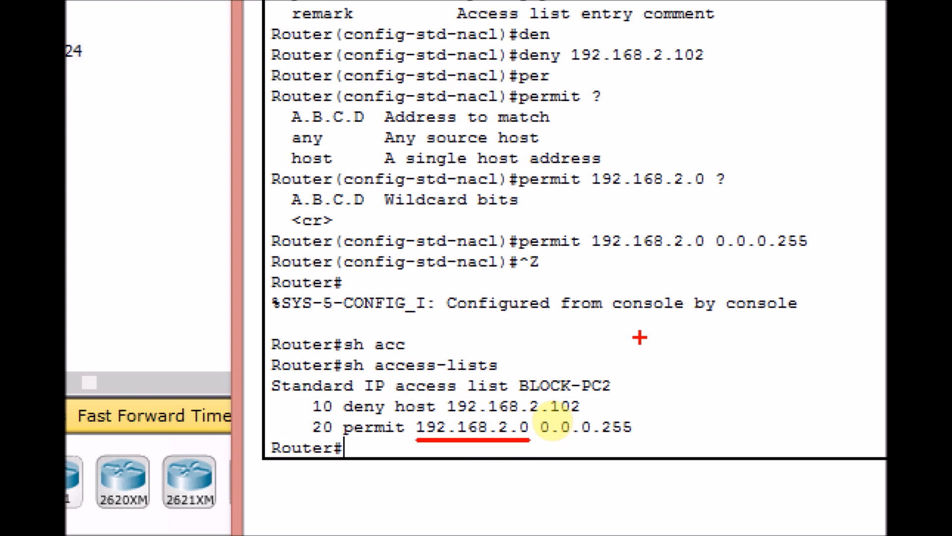
key(Escape)
- Ping Server 1 at 192.168.1.10 from Laptop1's command prompt
click(315, 358)
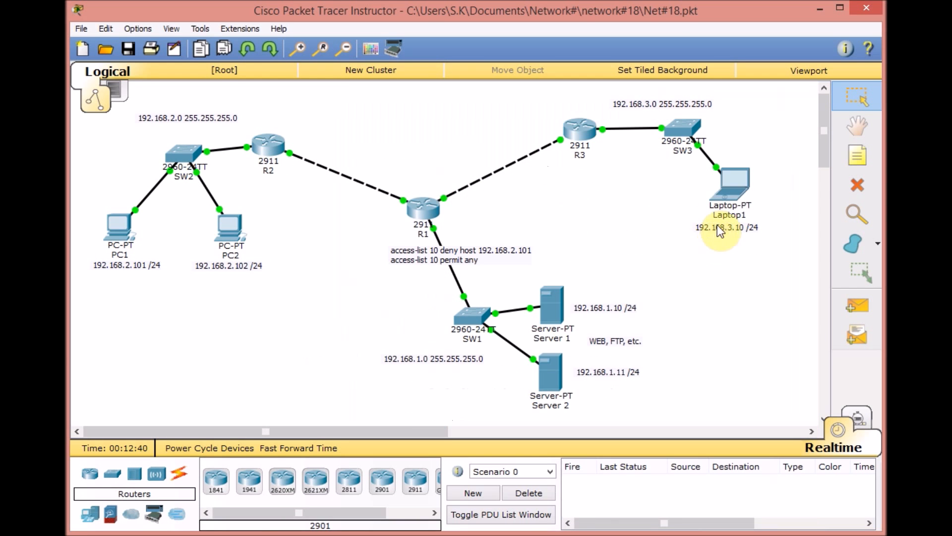
click(732, 190)
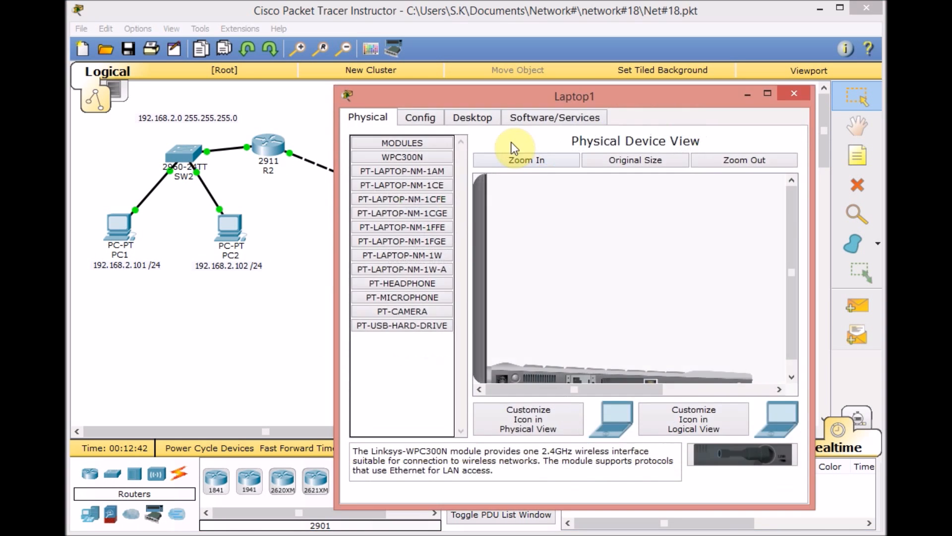
click(484, 119)
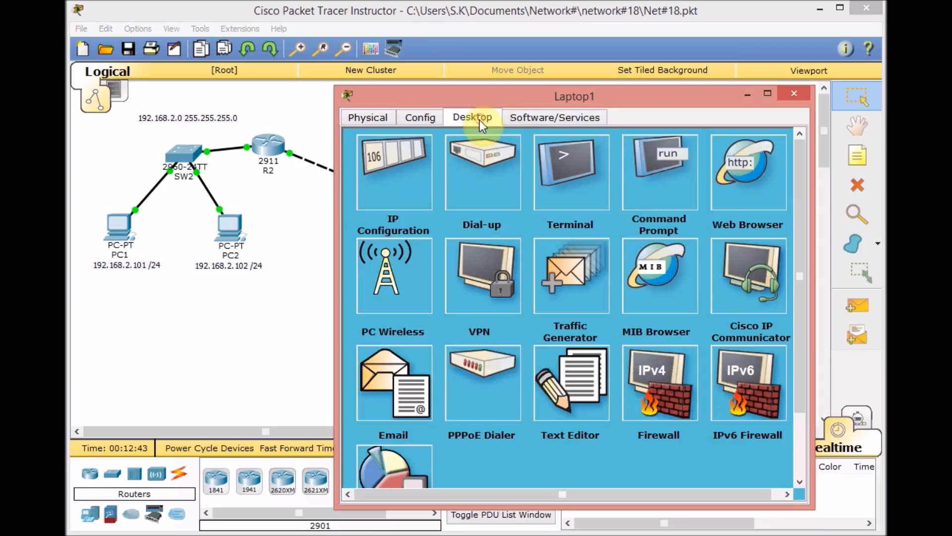
click(637, 162)
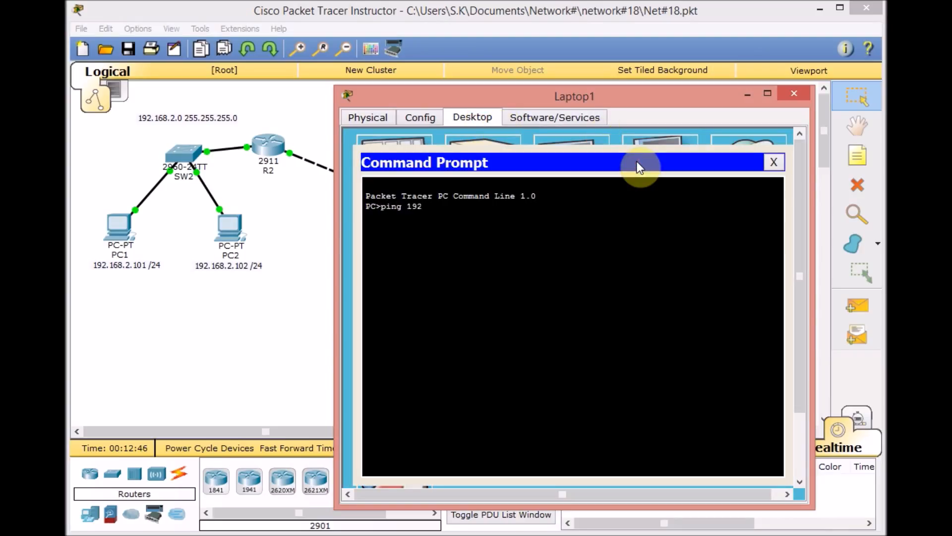
text(ping 192.168.1.10)
key(Return)
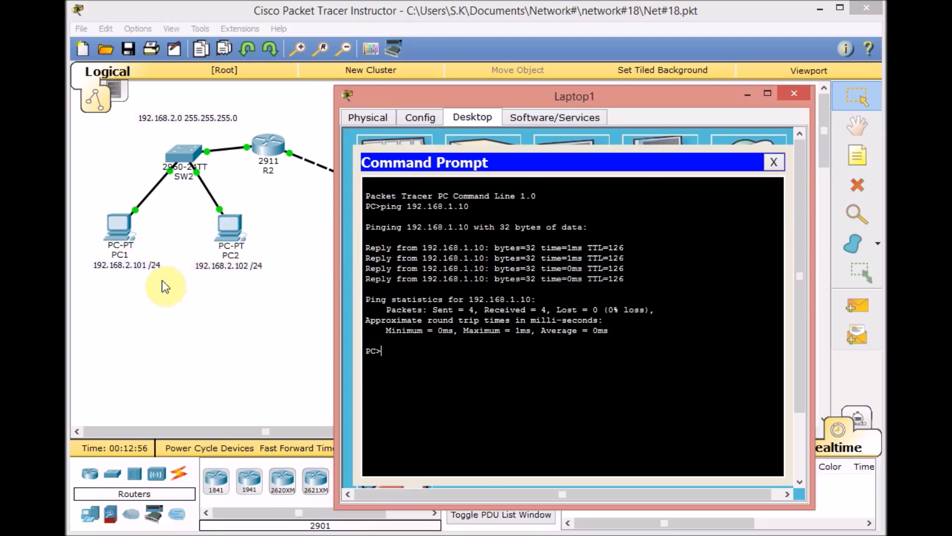
- Return to the topology and move the access-list 10 note off the R1–SW1 link to the empty area beside R1
click(196, 322)
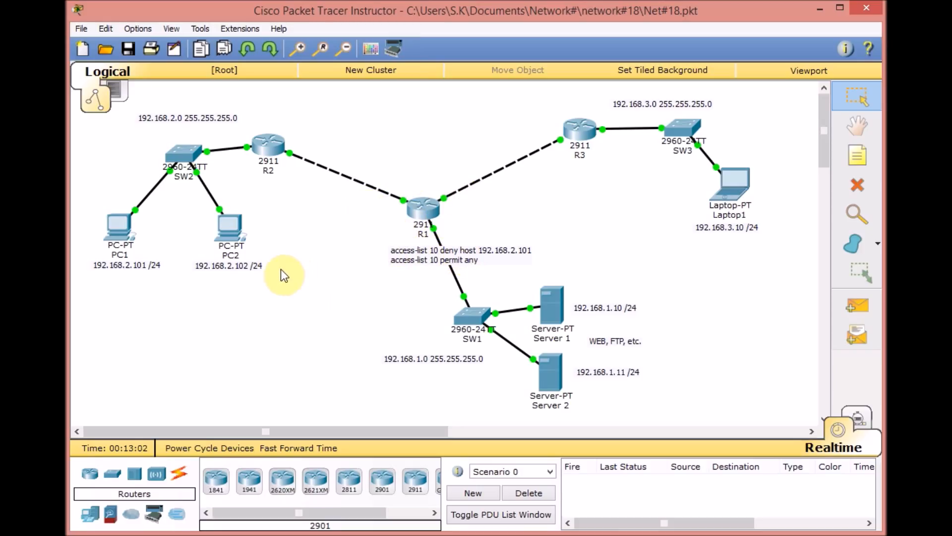
drag(402, 257, 474, 233)
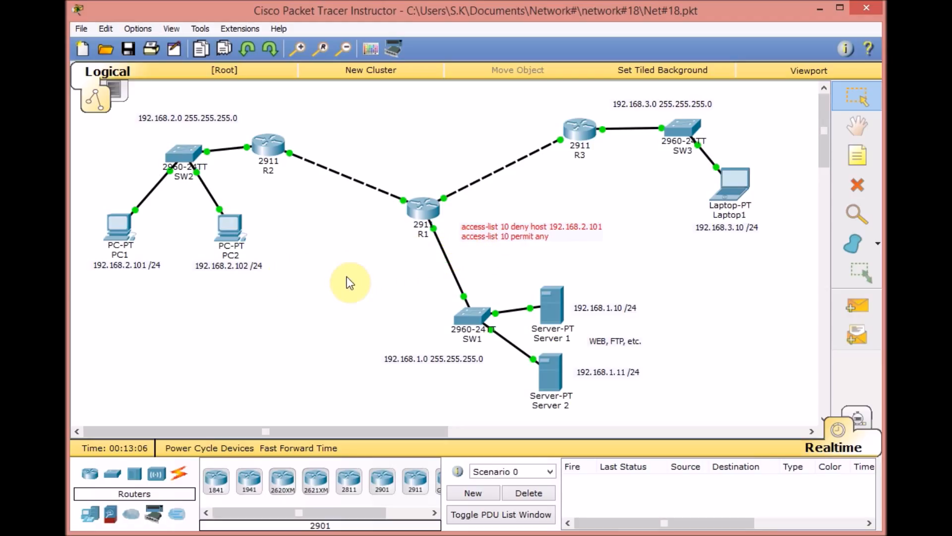
click(575, 258)
click(511, 234)
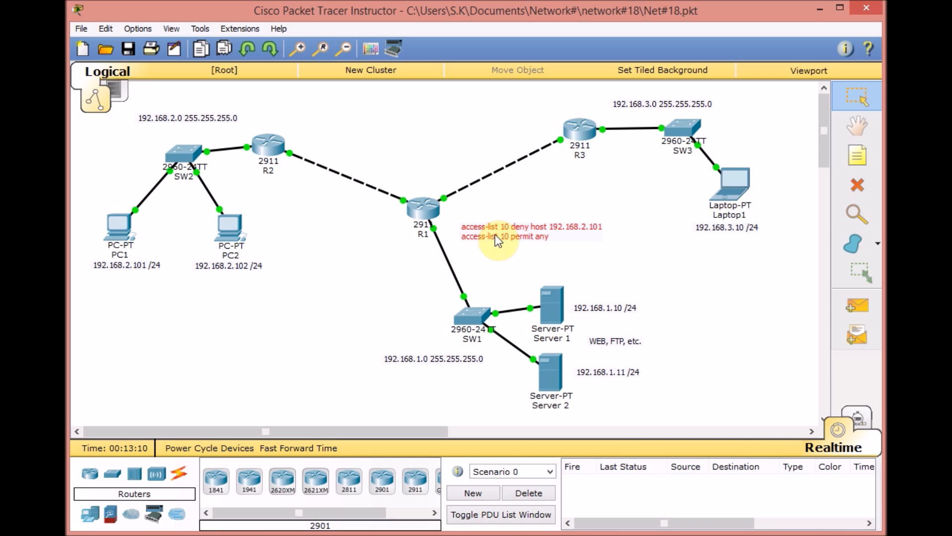
click(332, 270)
- Enter configuration of interface g 0/2 on R1 and list the options for the ip access-group command
click(421, 210)
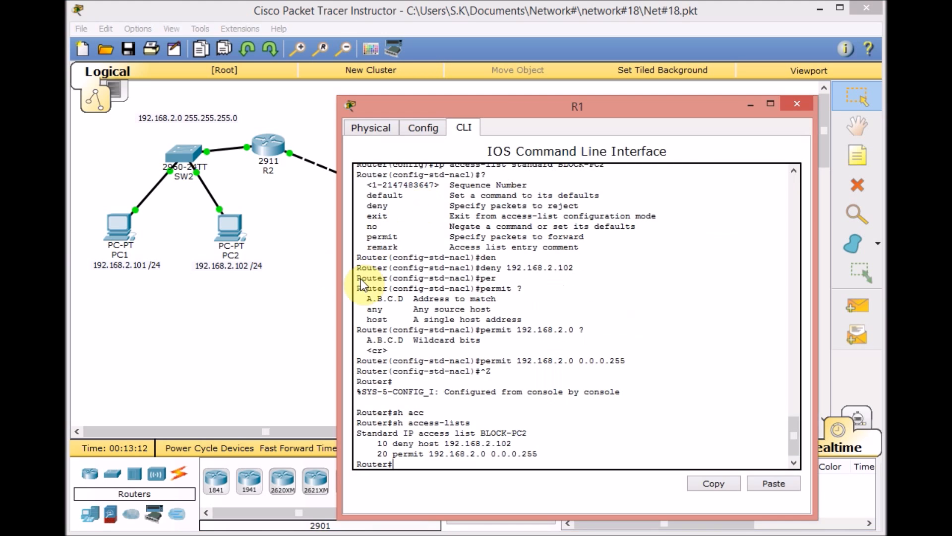
key(Return)
key(Return)
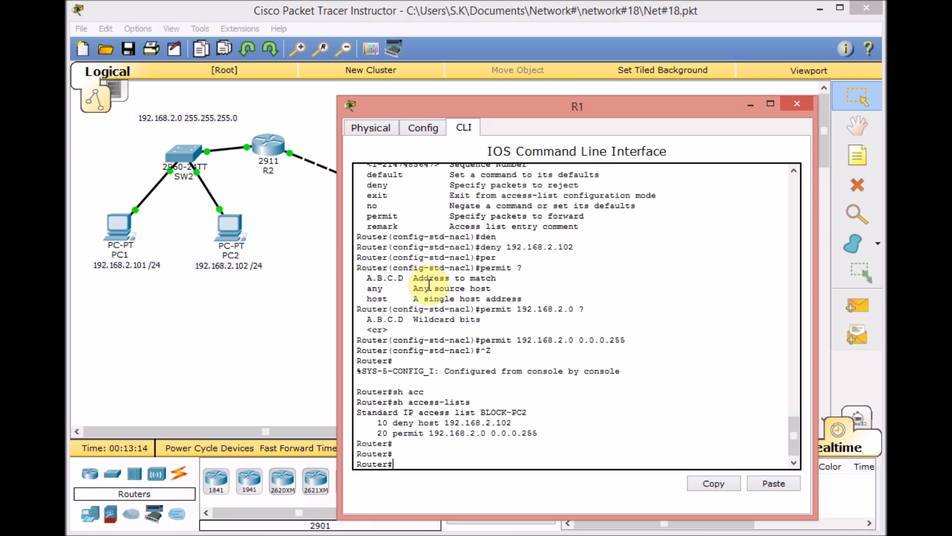
key(Return)
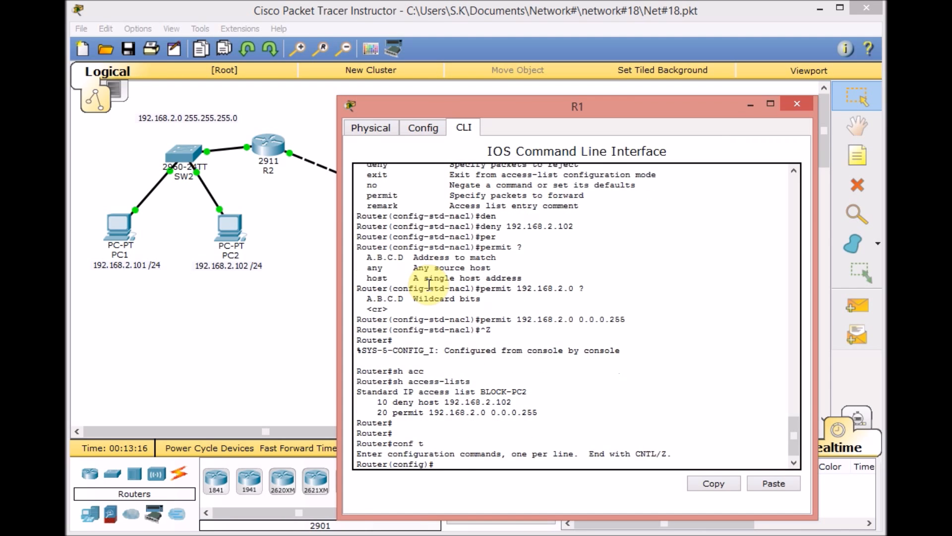
key(Return)
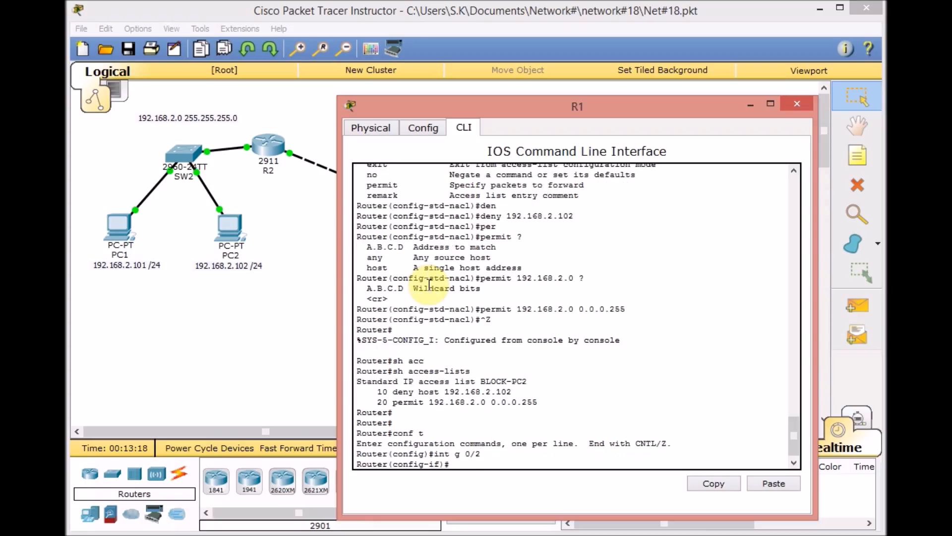
text(ip acc)
key(Tab)
text(?)
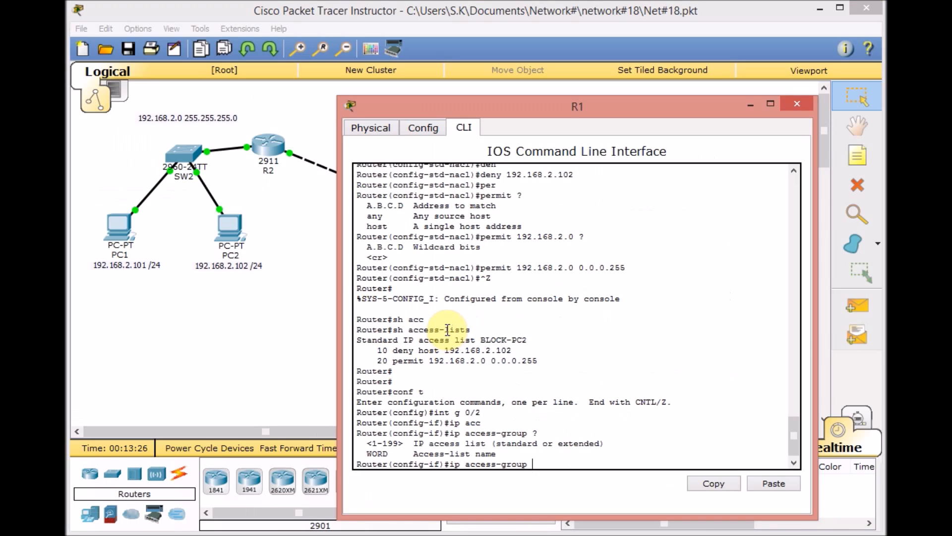
- Look up the named list's exact name in R1's console history and try to assign BLOCK-PC2 without a direction
scroll(562, 268, up, 10)
scroll(453, 330, up, 1)
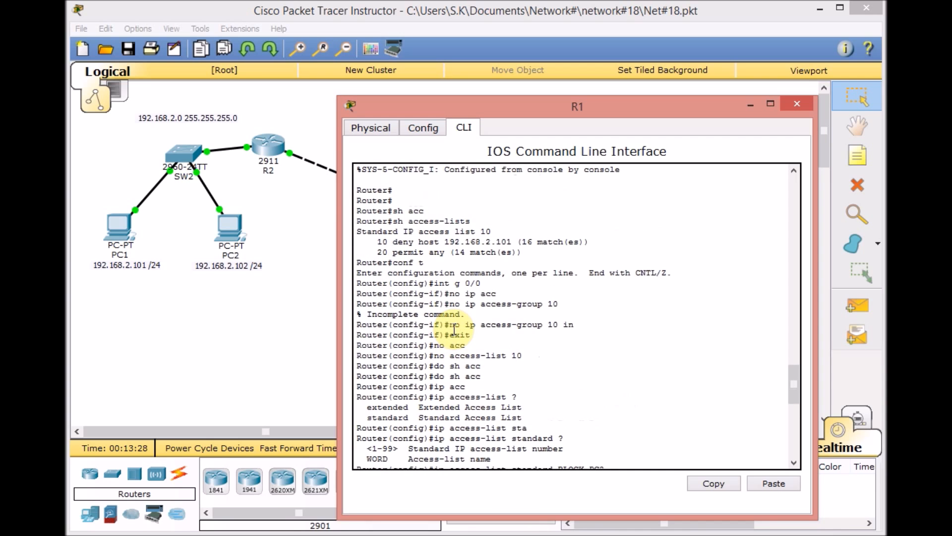
scroll(466, 347, down, 4)
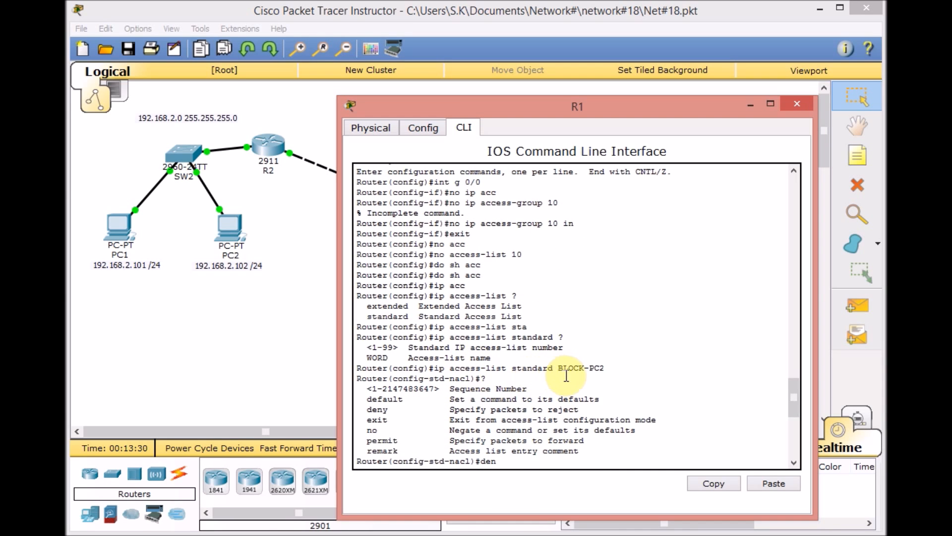
scroll(560, 378, down, 2)
scroll(561, 378, down, 7)
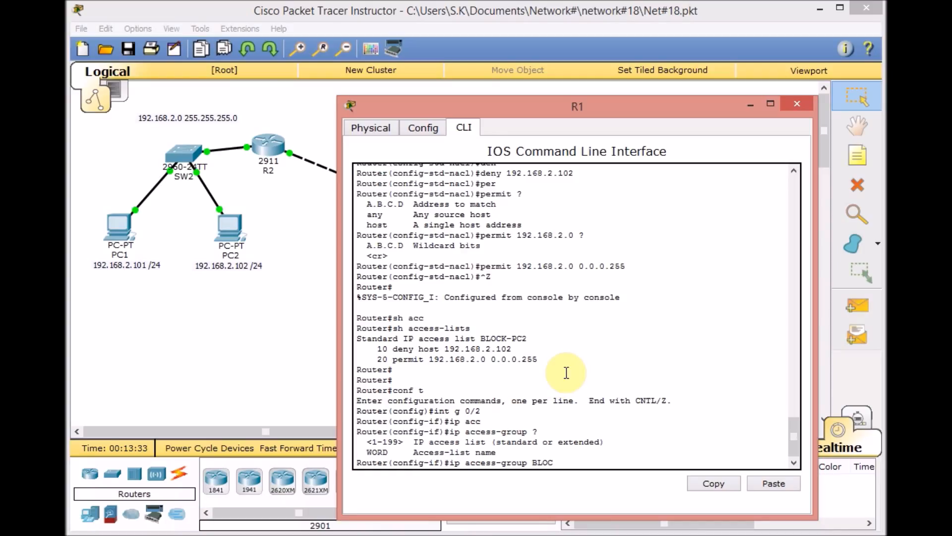
key(Return)
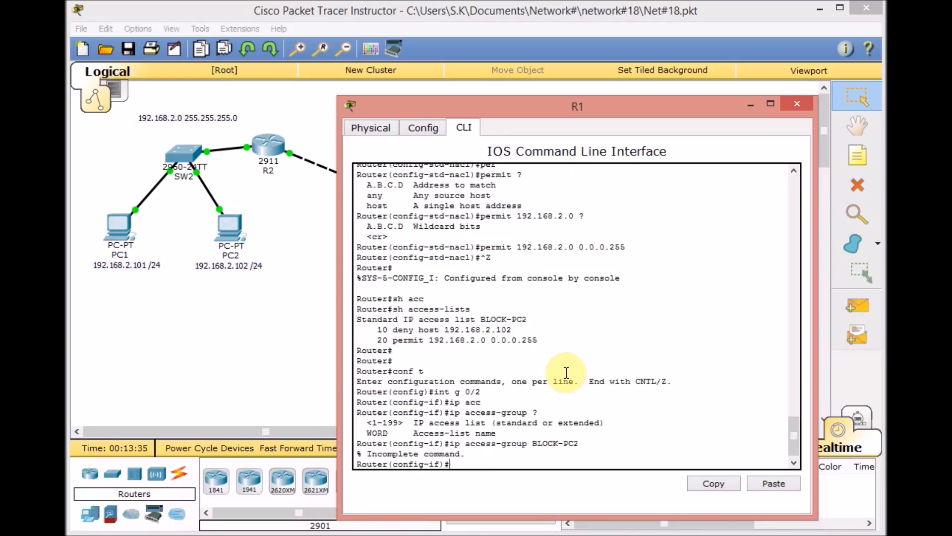
- Apply access list BLOCK-PC2 outbound on interface g 0/2, checking for further options, and leave configuration mode
key(Up)
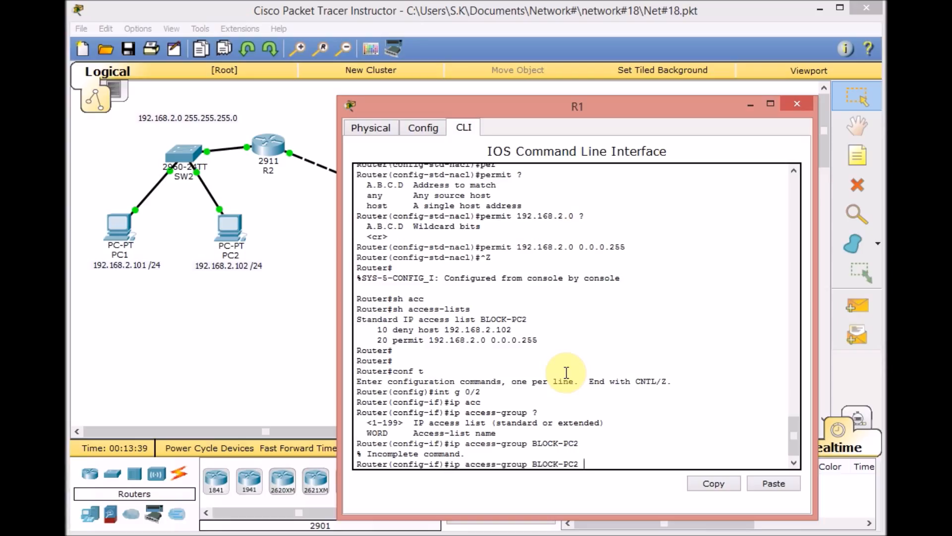
text(ou)
key(Tab)
text(?)
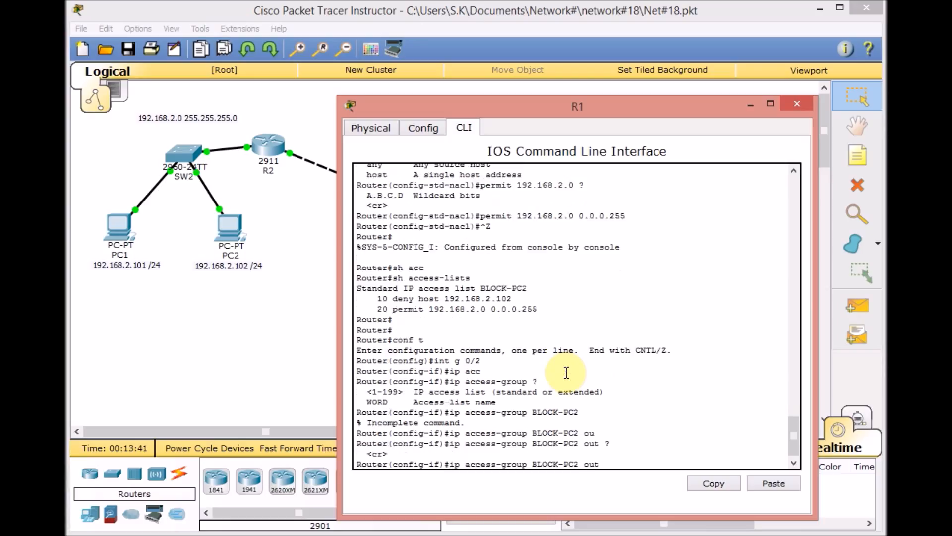
key(Return)
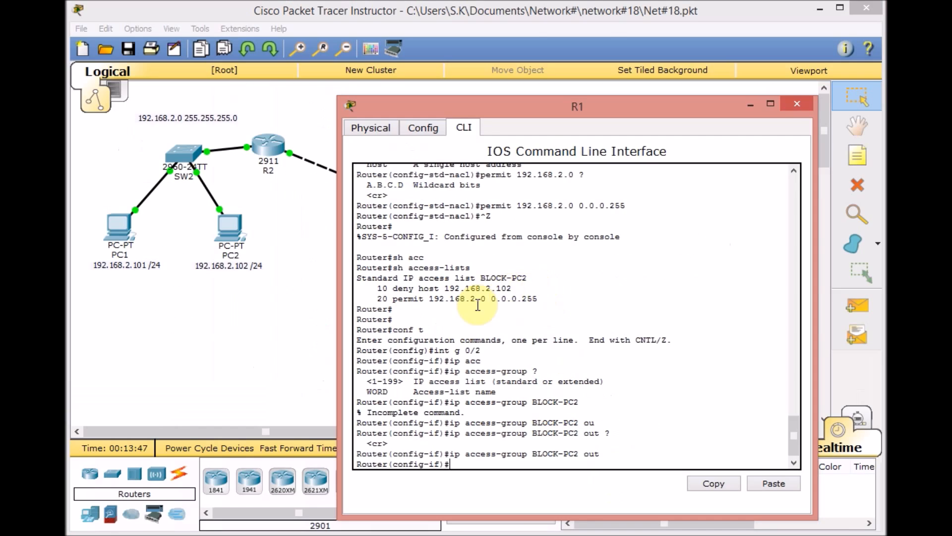
click(237, 269)
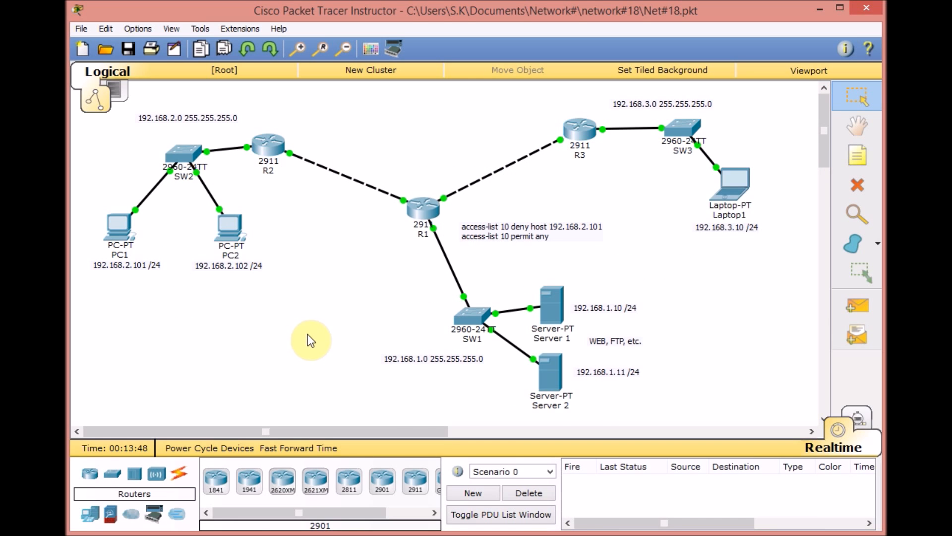
- Show R1's access lists from privileged mode, check the BLOCK-PC2 entries, and return to the topology
click(421, 208)
key(Return)
key(Return)
key(Return)
key(Return)
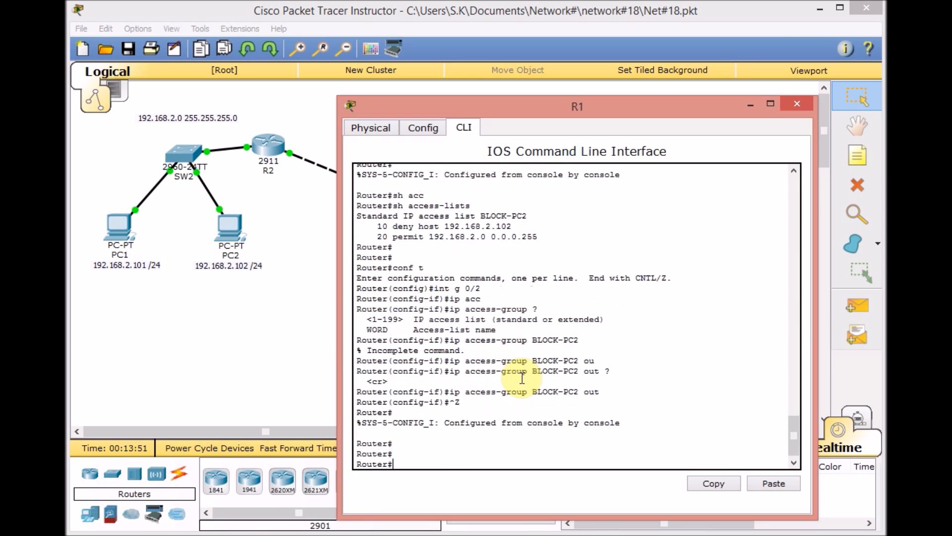
text(sh acc)
key(Tab)
key(Return)
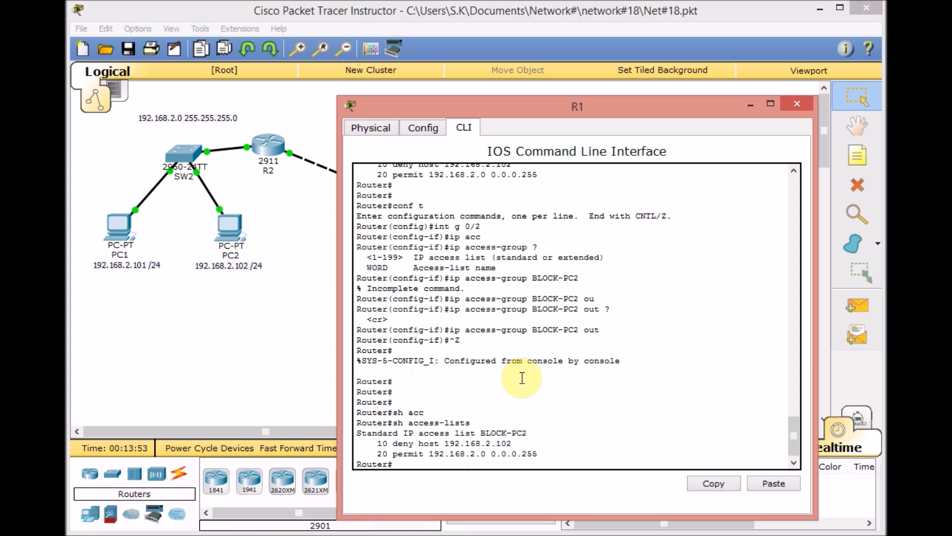
click(278, 356)
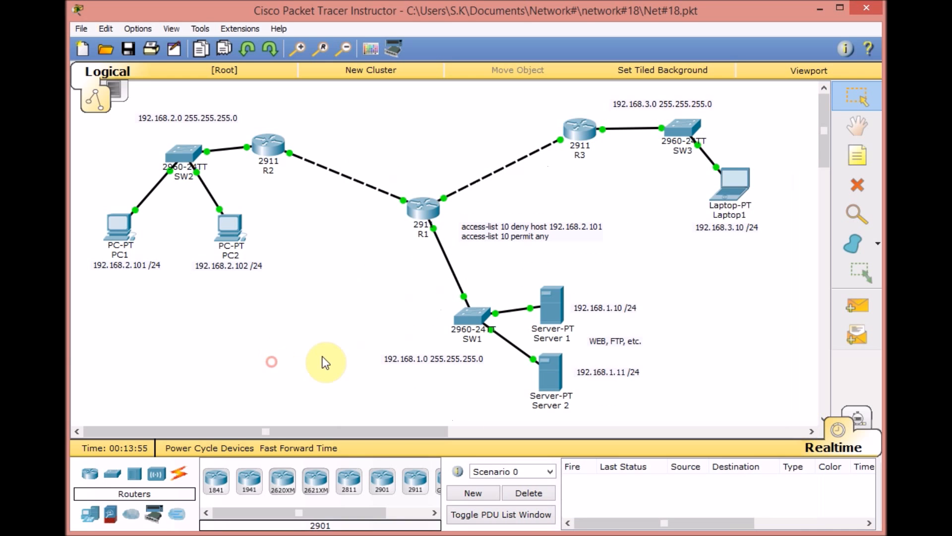
- Ping Server 1 at 192.168.1.10 from PC1's command prompt
click(116, 252)
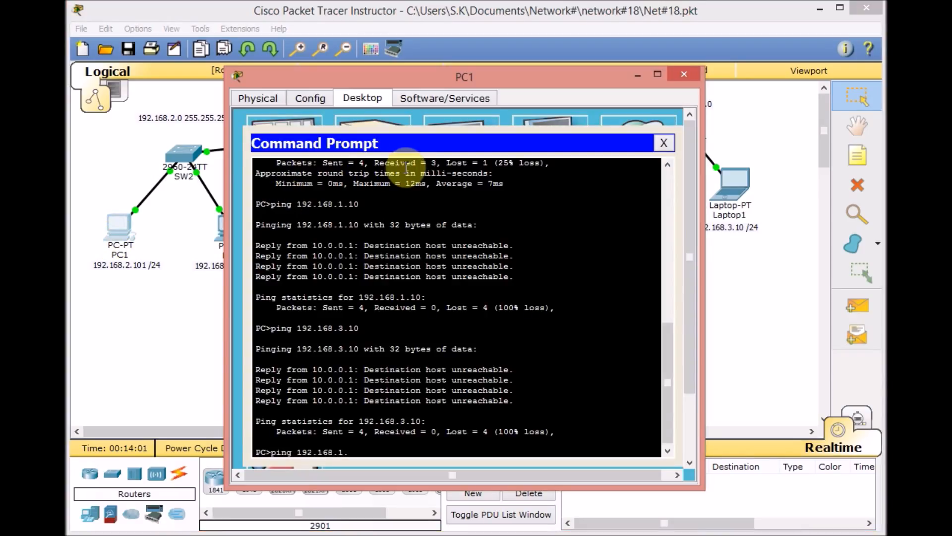
key(Return)
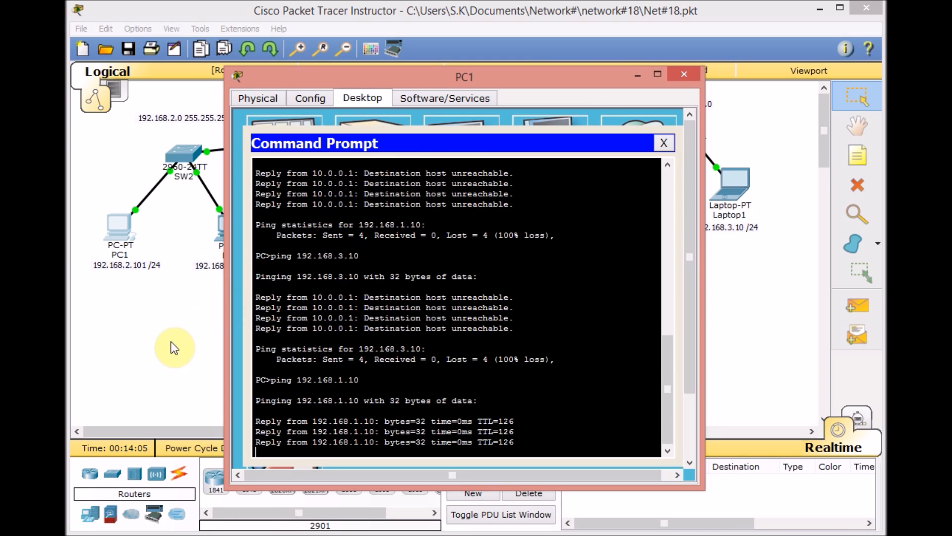
click(226, 263)
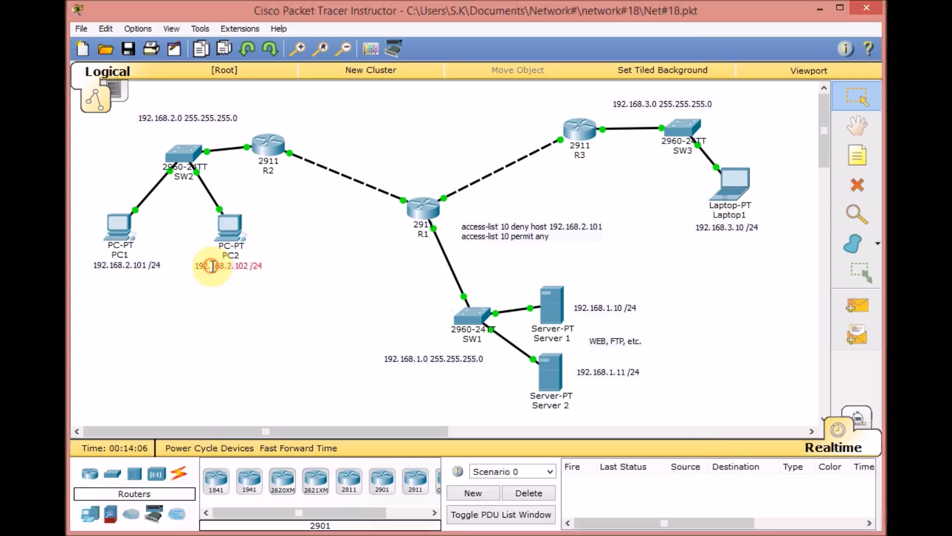
- Ping Server 1 at 192.168.1.10 from PC2's command prompt and return to the topology
click(233, 239)
click(663, 182)
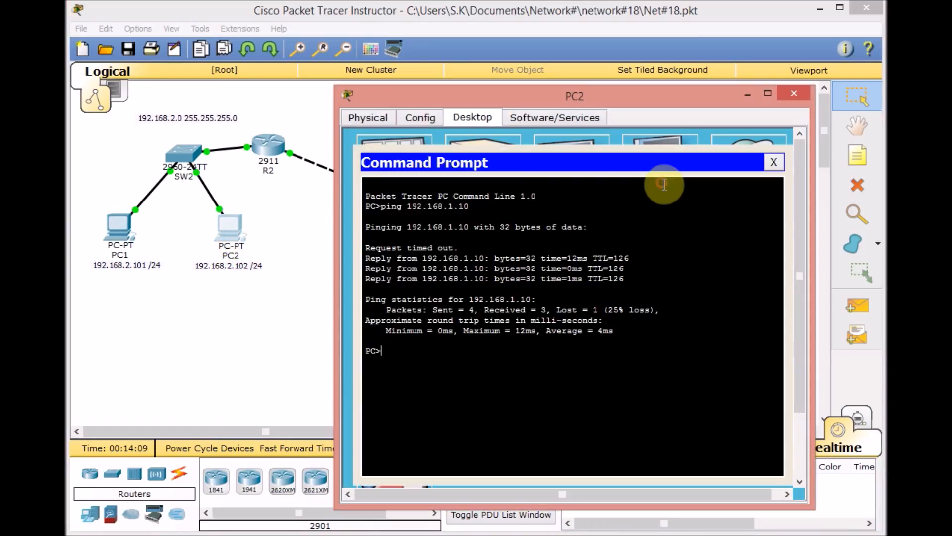
key(Up)
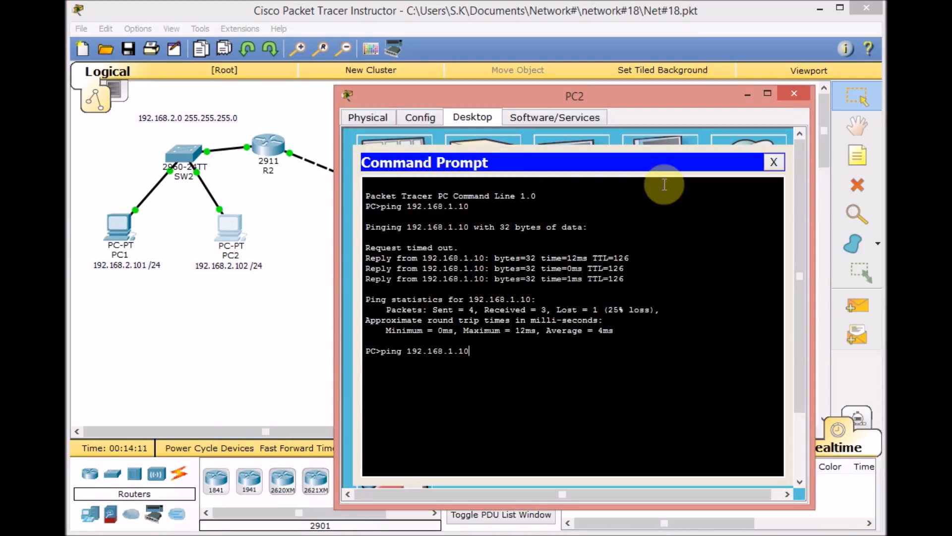
key(Return)
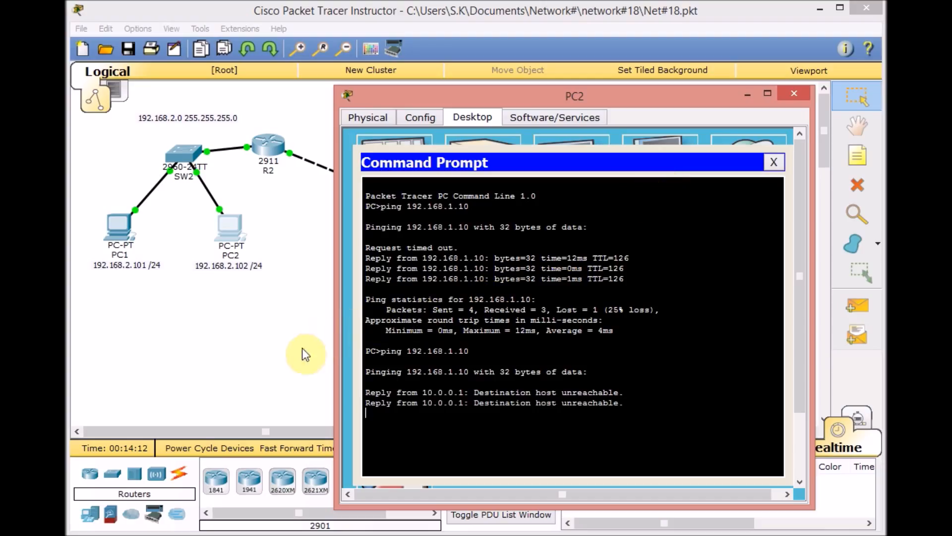
click(279, 359)
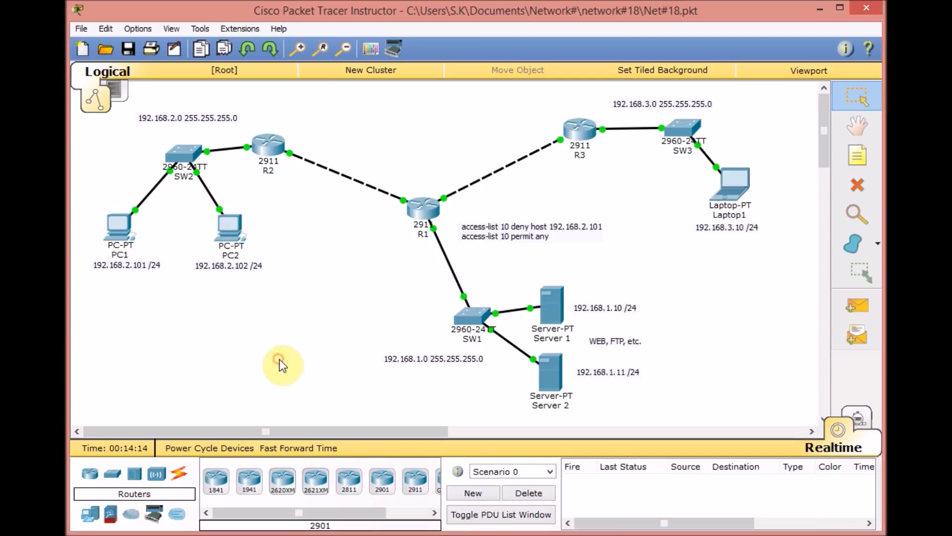
- Show R1's access lists again and examine the sequence numbers and match counts of the BLOCK-PC2 deny and permit entries
click(431, 210)
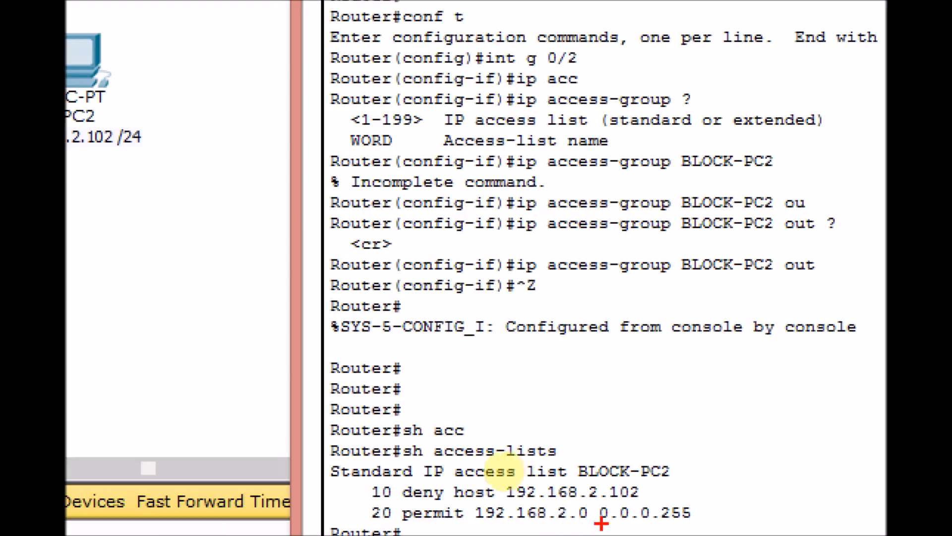
mouse_move(366, 480)
mouse_down()
mouse_move(398, 499)
mouse_move(405, 487)
mouse_move(394, 495)
mouse_up()
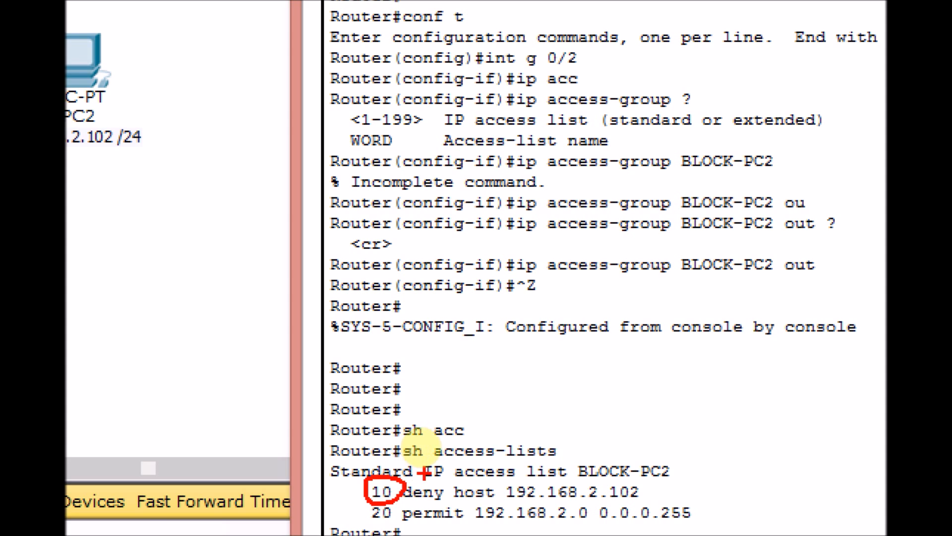
drag(519, 503, 534, 502)
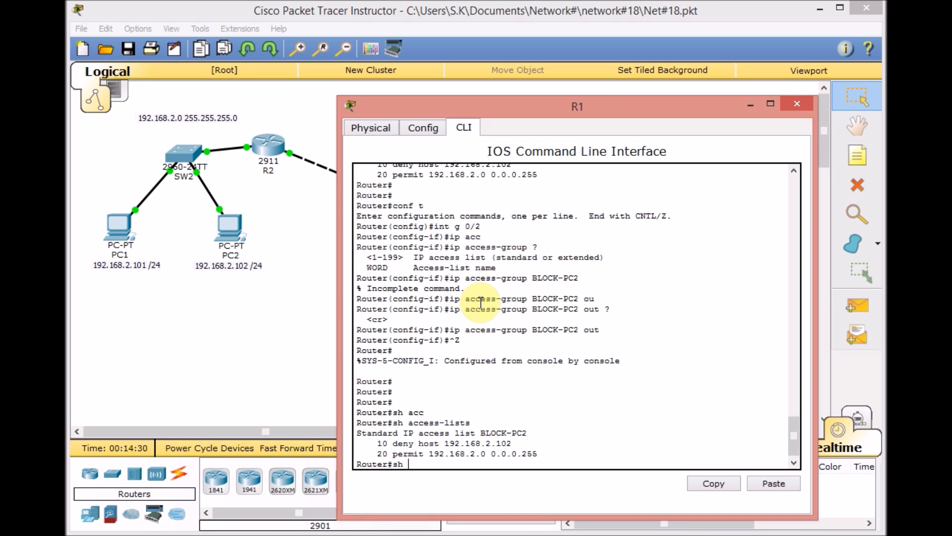
key(Tab)
key(Return)
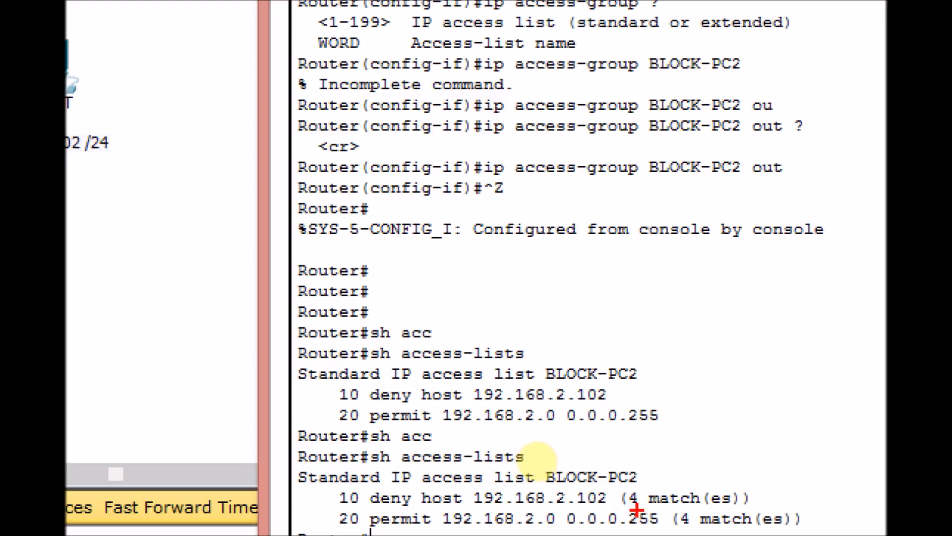
drag(625, 508, 643, 508)
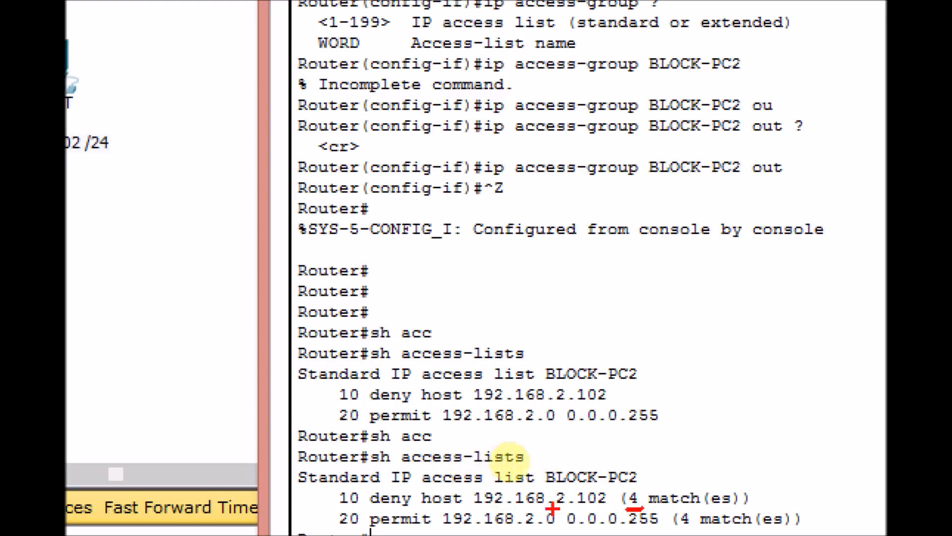
drag(697, 531, 674, 532)
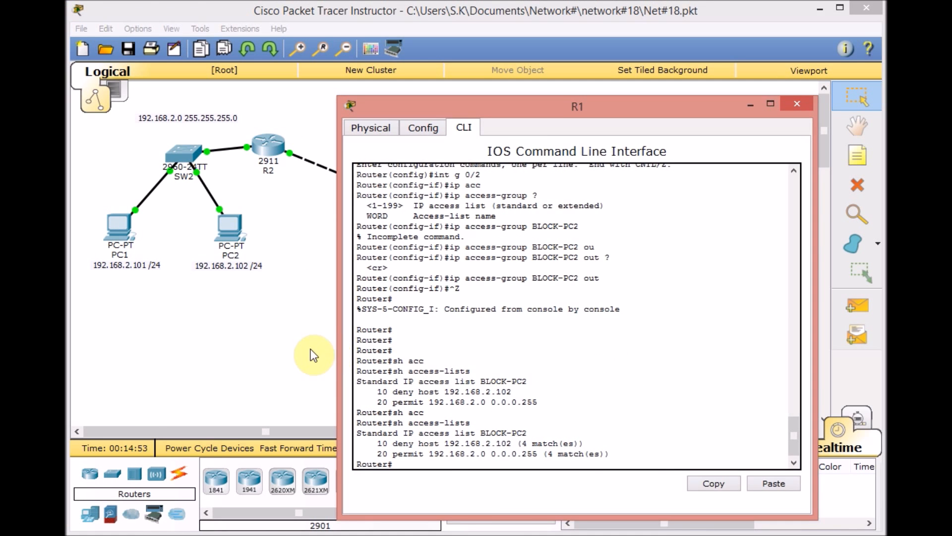
click(307, 347)
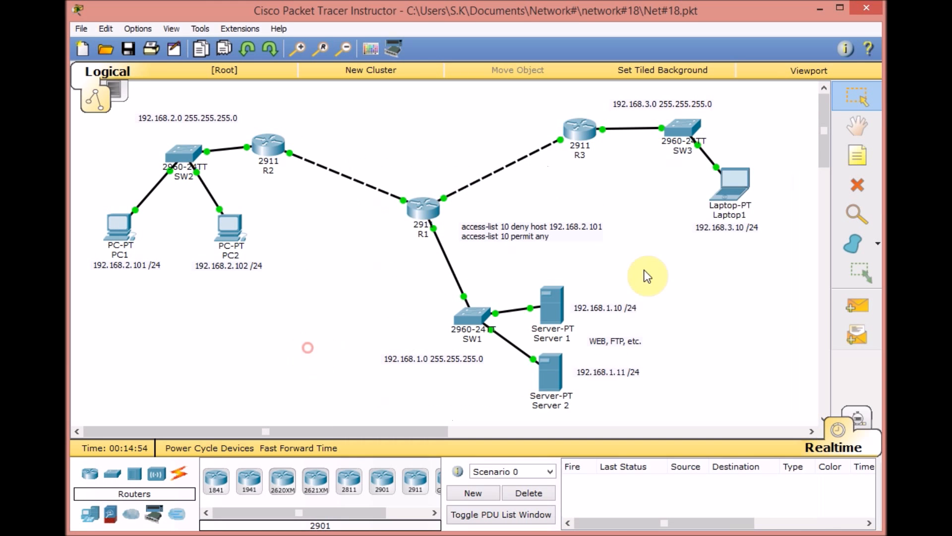
- Repeat the ping to 192.168.1.10 from Laptop1's command prompt and return to the topology
click(730, 183)
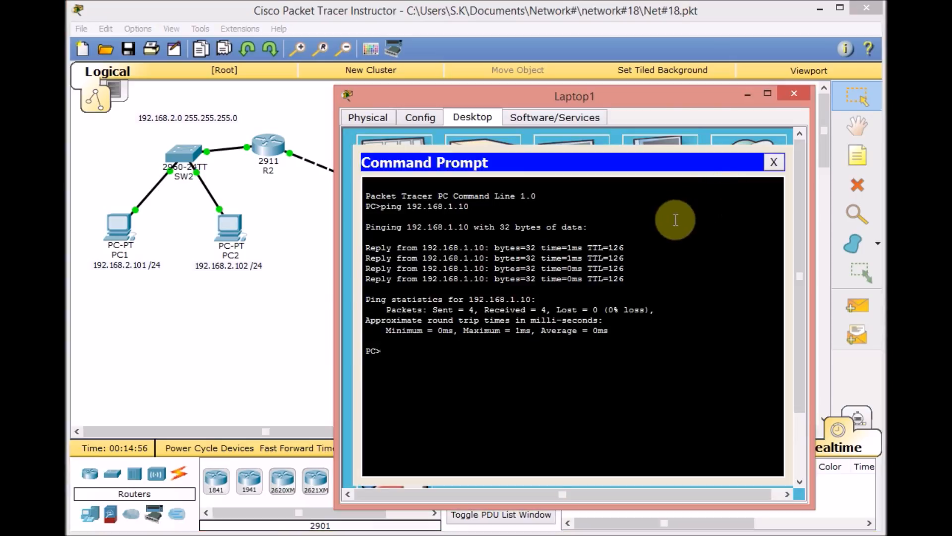
key(Up)
key(Return)
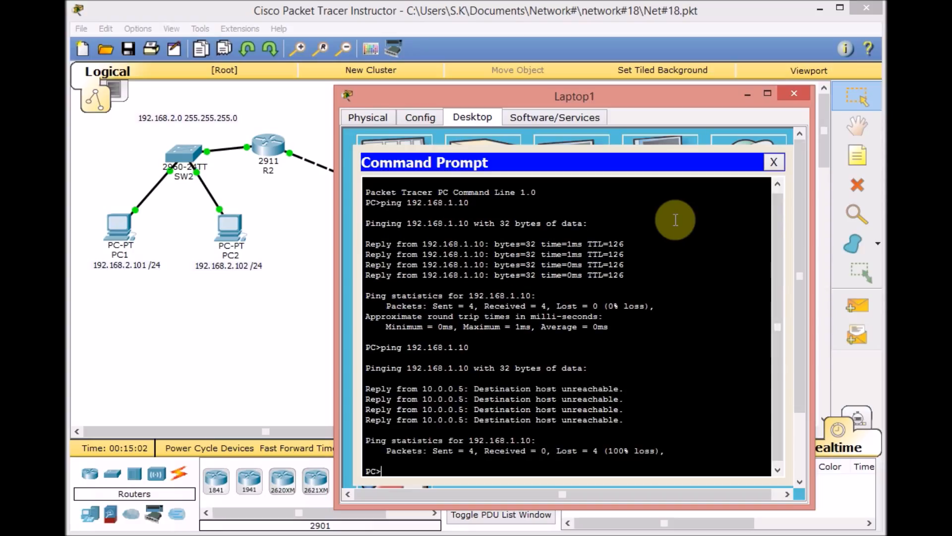
click(302, 298)
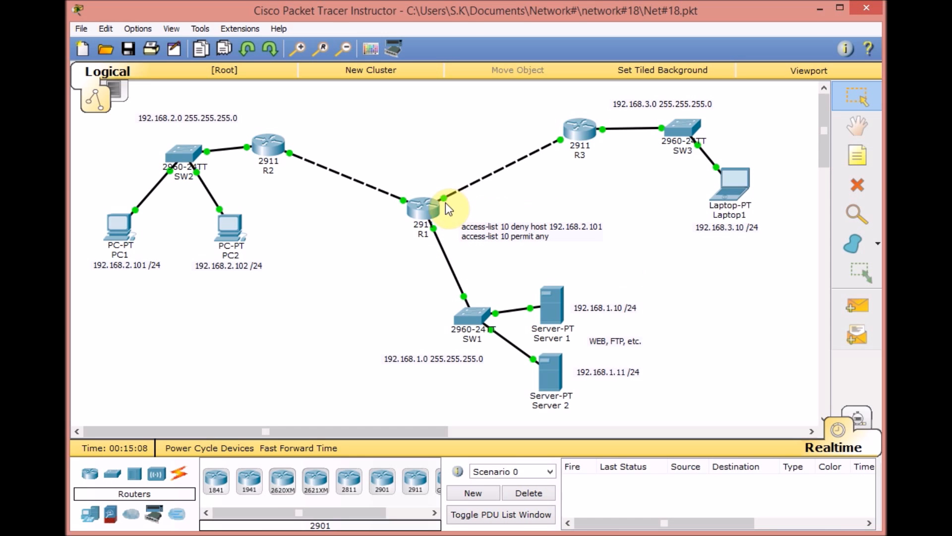
- Show R1's access lists once more to compare the BLOCK-PC2 match counts after Laptop1's ping
click(417, 201)
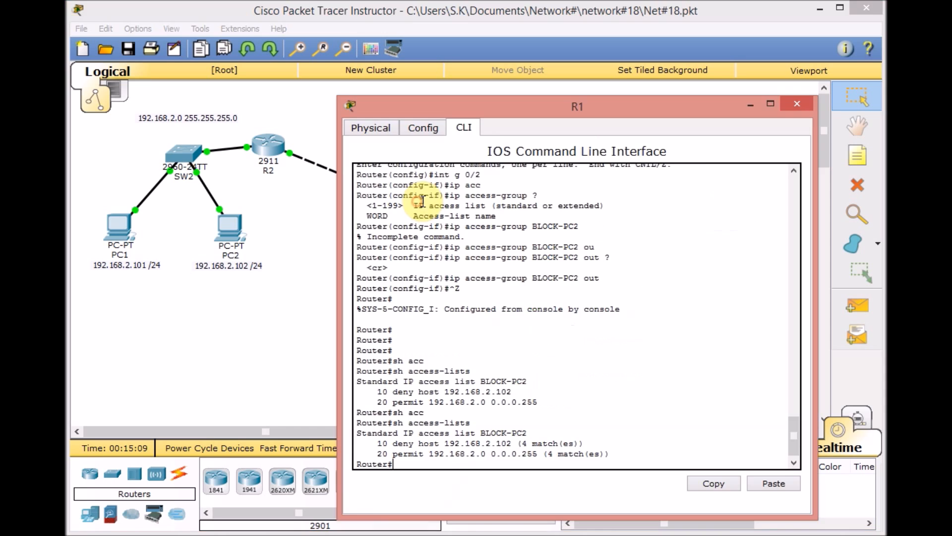
key(Up)
key(Return)
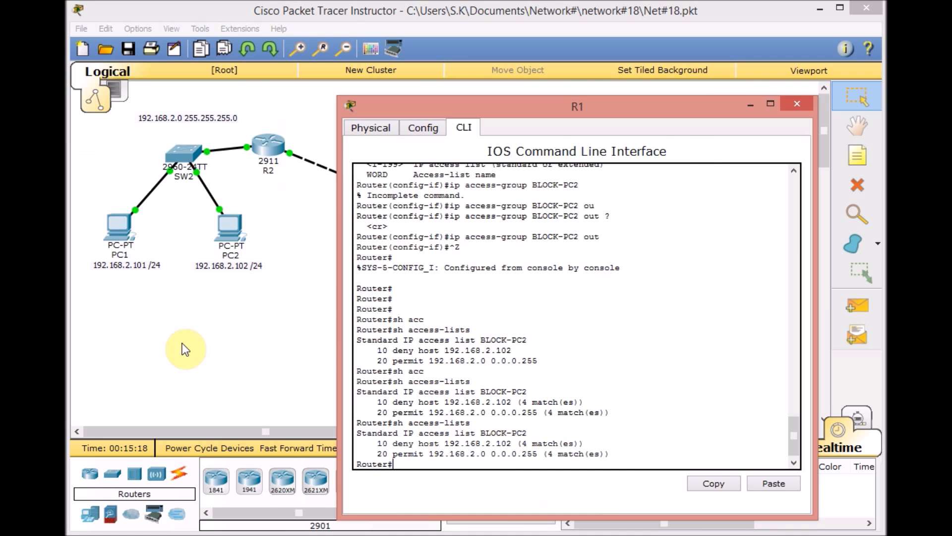
- Reopen R1's command line from the topology and enter global configuration mode
click(188, 343)
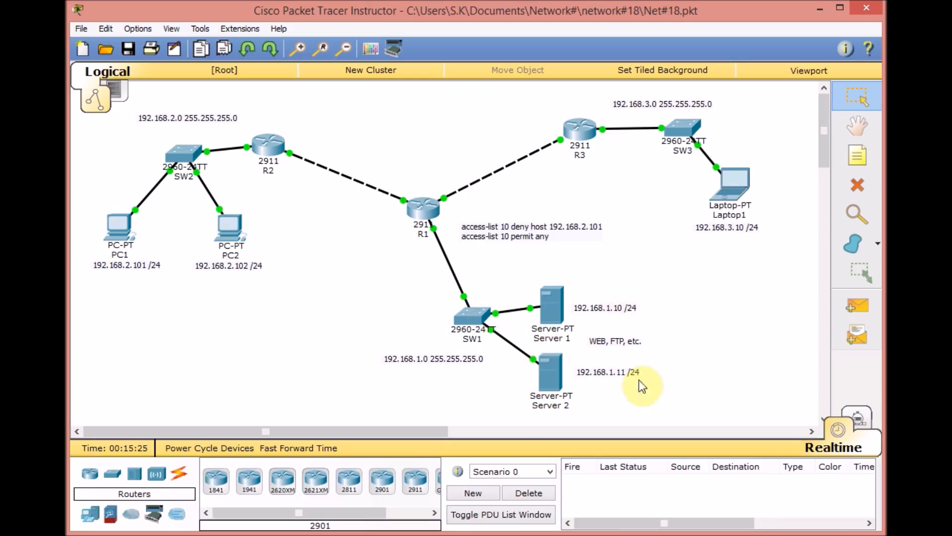
click(434, 233)
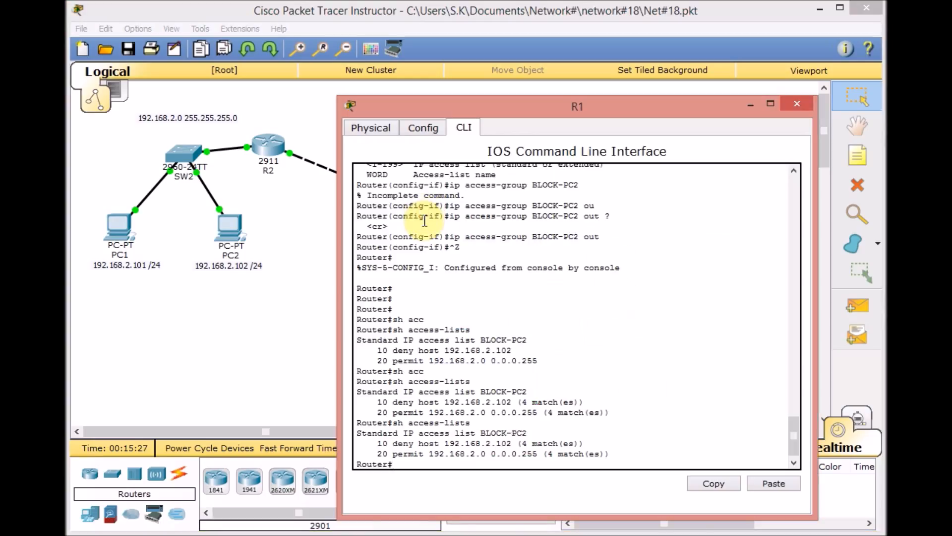
text(conf t)
key(Return)
- Enter configuration of the standard named access list BLOCK-PC2 on R1
text(ip acc)
key(Tab)
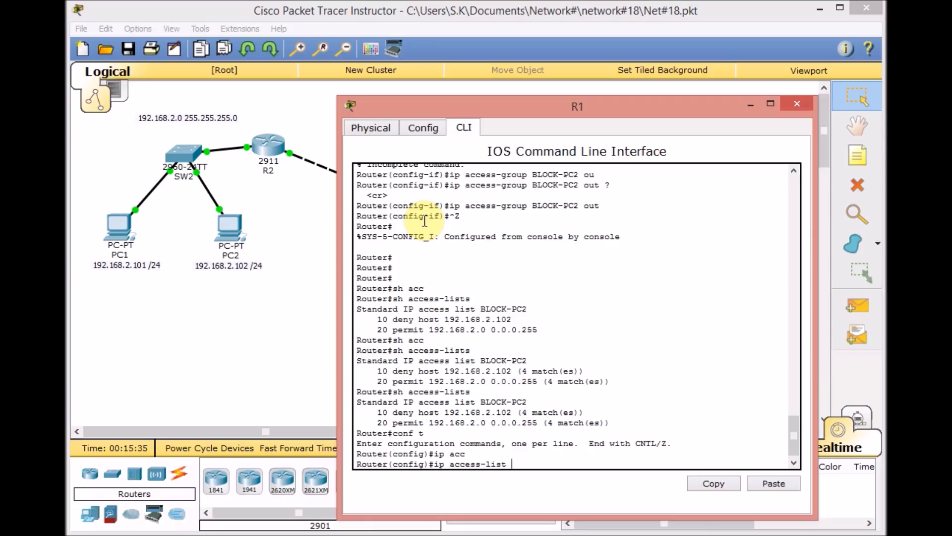
text(st)
key(Tab)
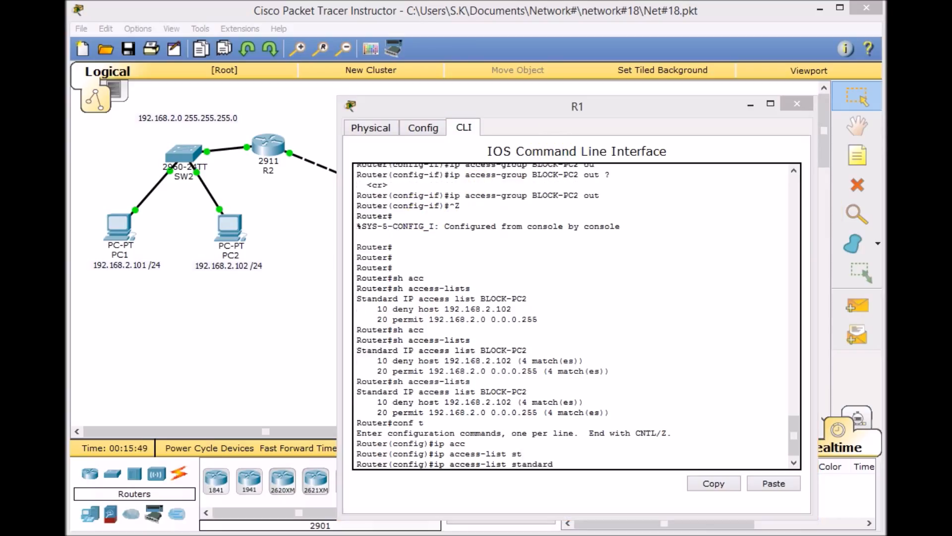
click(604, 449)
click(612, 465)
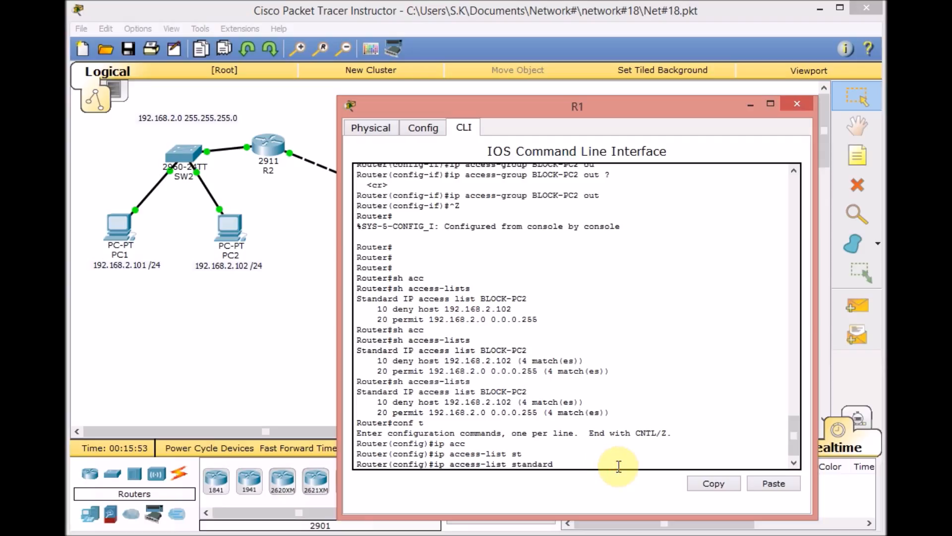
text(BLOCK-PC2)
key(Return)
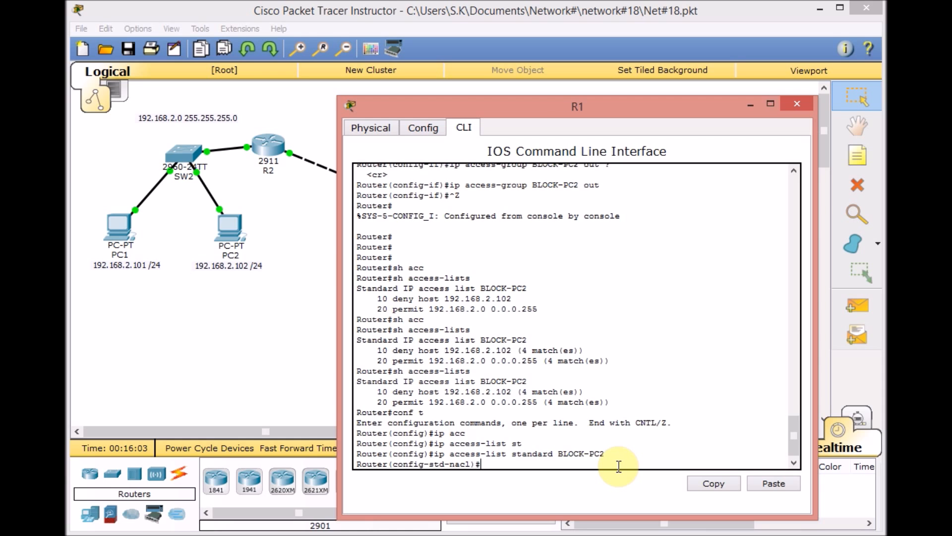
- Check the available access-list subcommands and remove the permit 192.168.2.0 0.0.0.255 entry from BLOCK-PC2
text(?)
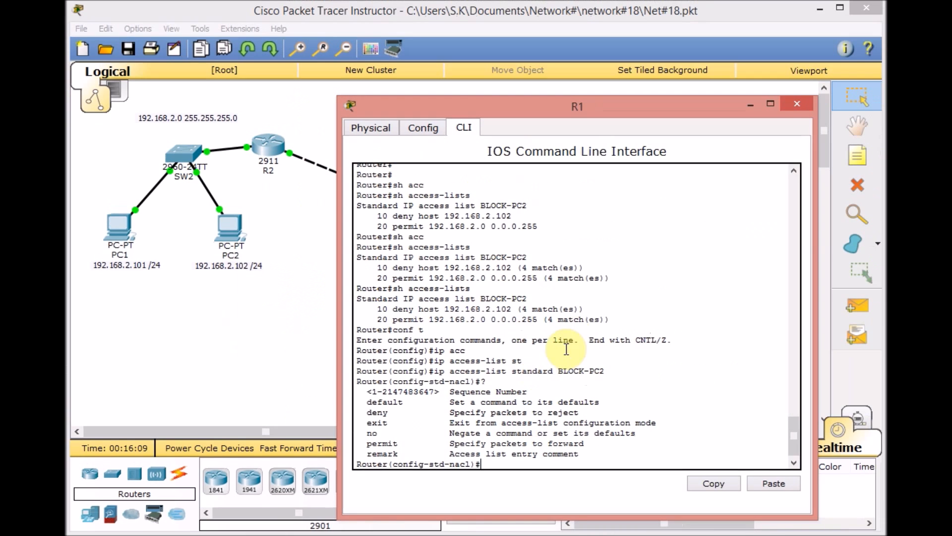
text(no ?)
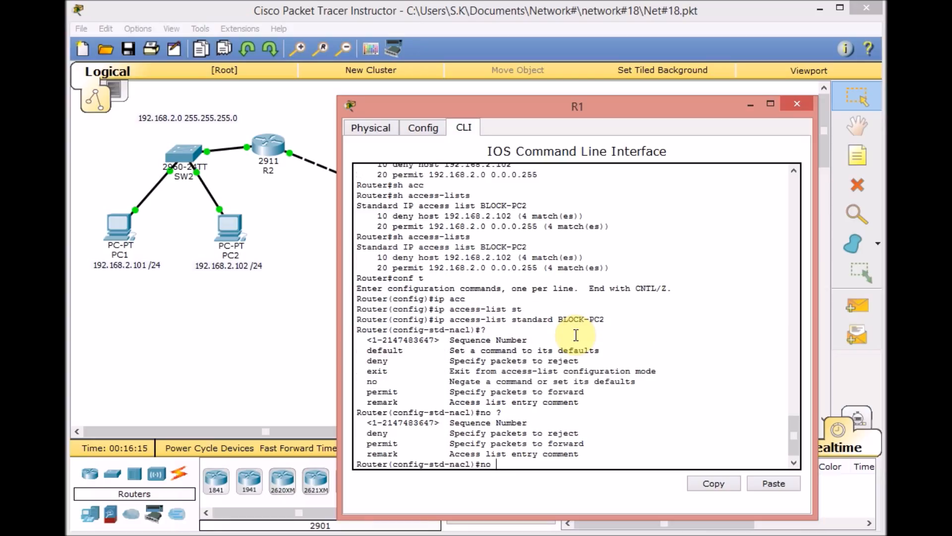
text(permi)
key(Tab)
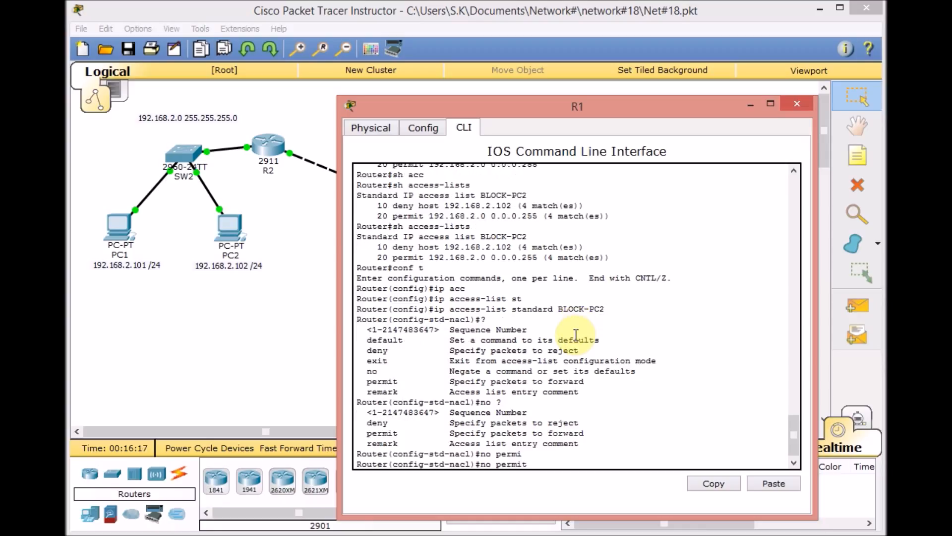
text(192.168.2.0 0.0.0.255)
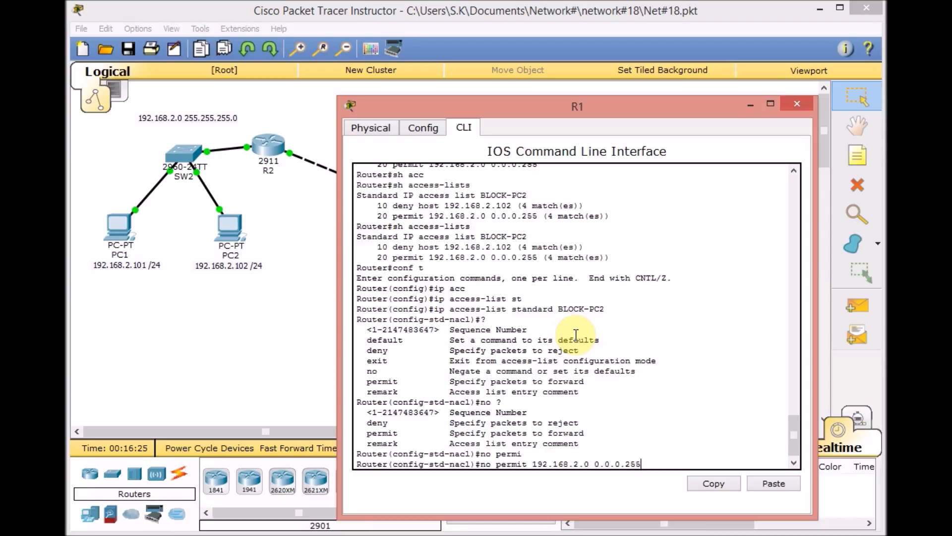
key(Return)
- Add a permit any entry to BLOCK-PC2, checking its remaining options before confirming
text(permit an)
key(Tab)
text(any)
key(Tab)
text(?)
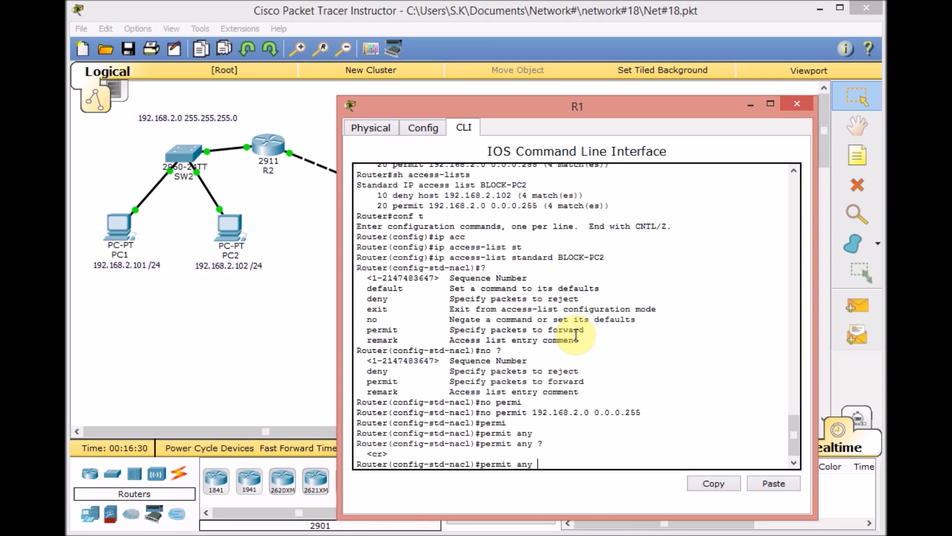
key(Return)
click(274, 323)
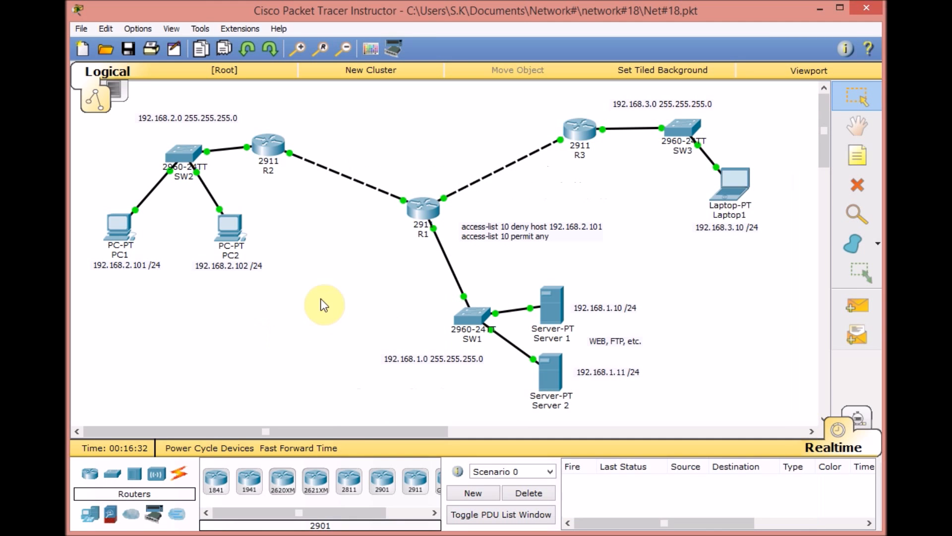
click(423, 211)
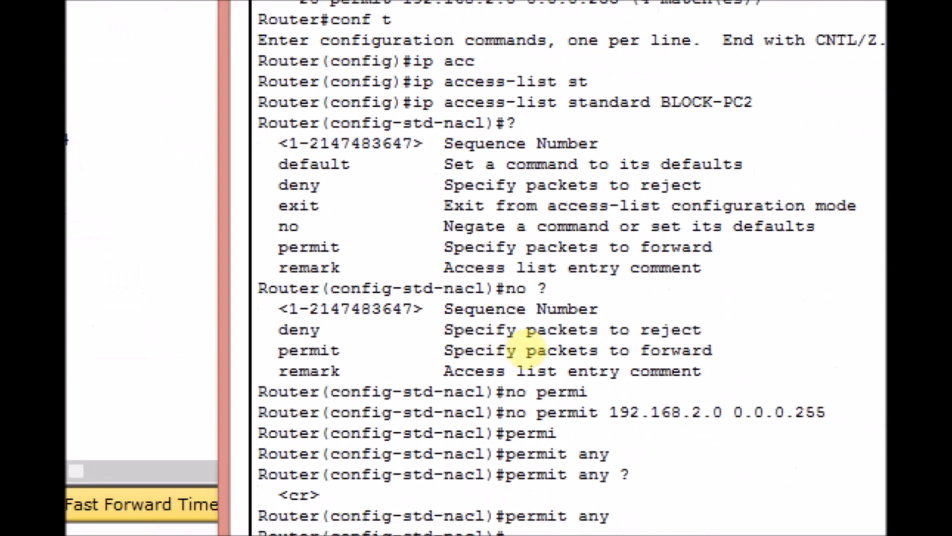
drag(480, 429, 507, 427)
drag(604, 425, 678, 426)
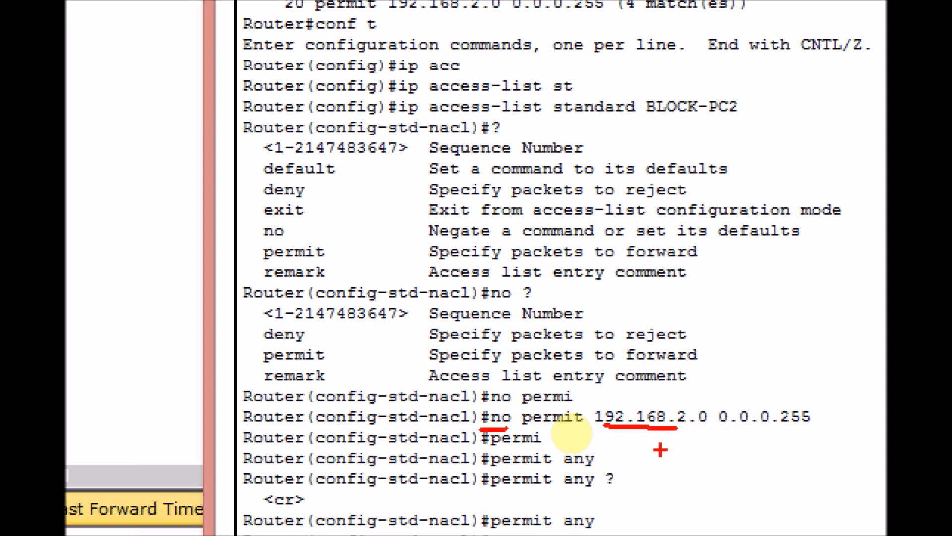
drag(491, 529, 523, 529)
key(Escape)
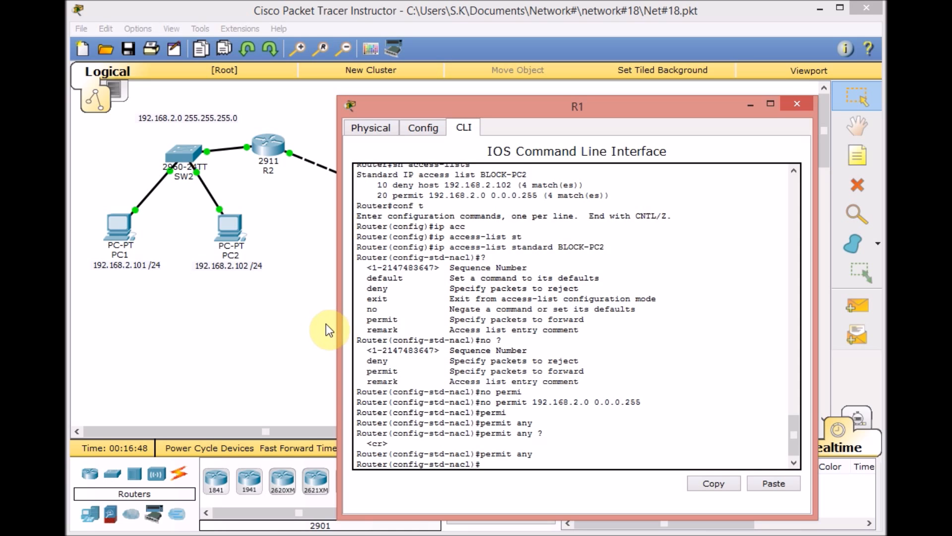
- Leave configuration mode on R1 and show the access lists to check the edited BLOCK-PC2 entries
key(ctrl+z)
key(Return)
key(Return)
text(sh acc)
key(Tab)
key(Return)
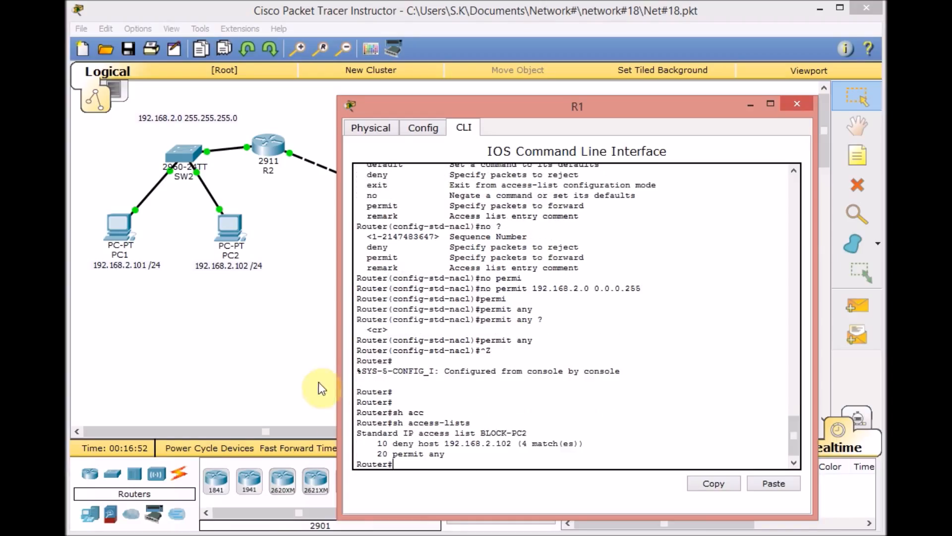
- Ping Server 1 at 192.168.1.10 again from Laptop1's command prompt
click(288, 358)
click(731, 200)
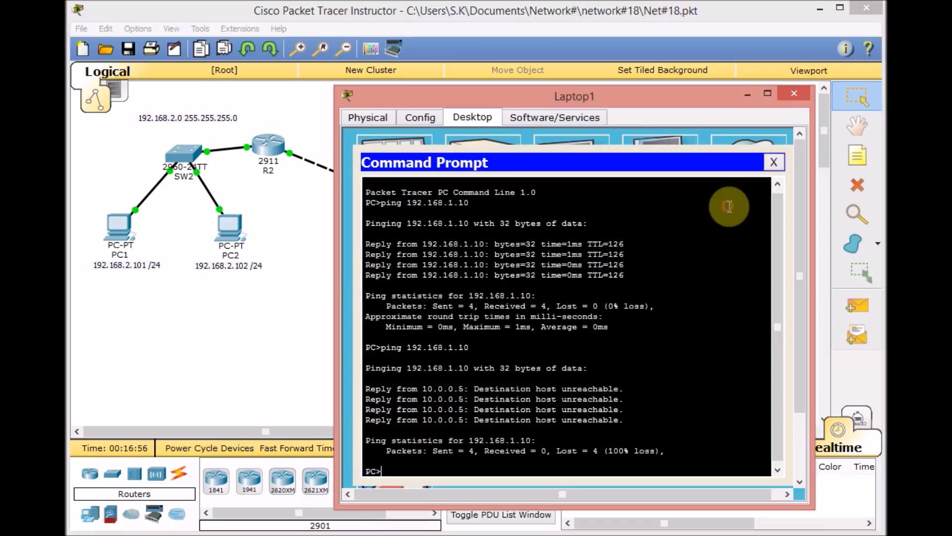
key(Up)
key(Return)
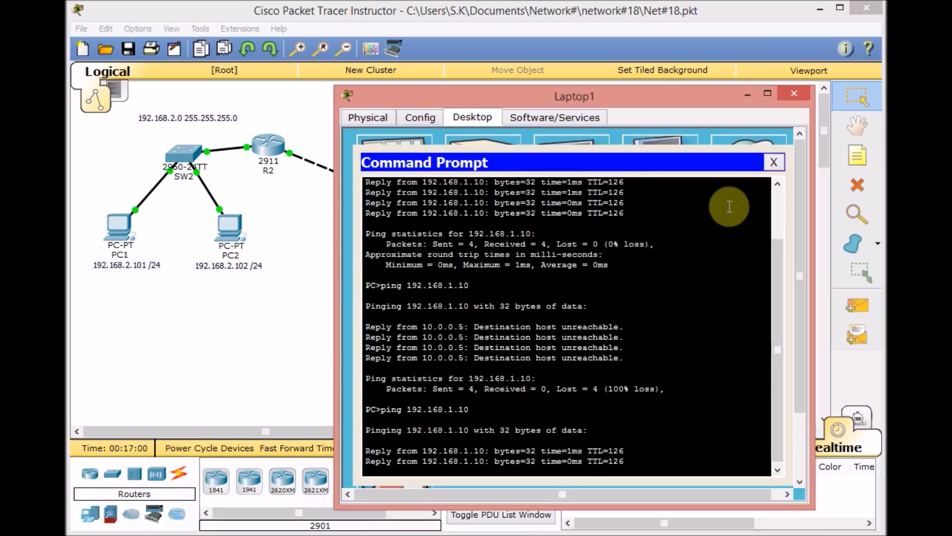
- Return to the topology and repeat the ping to 192.168.1.10 from PC2's command prompt
click(313, 319)
click(237, 234)
key(Up)
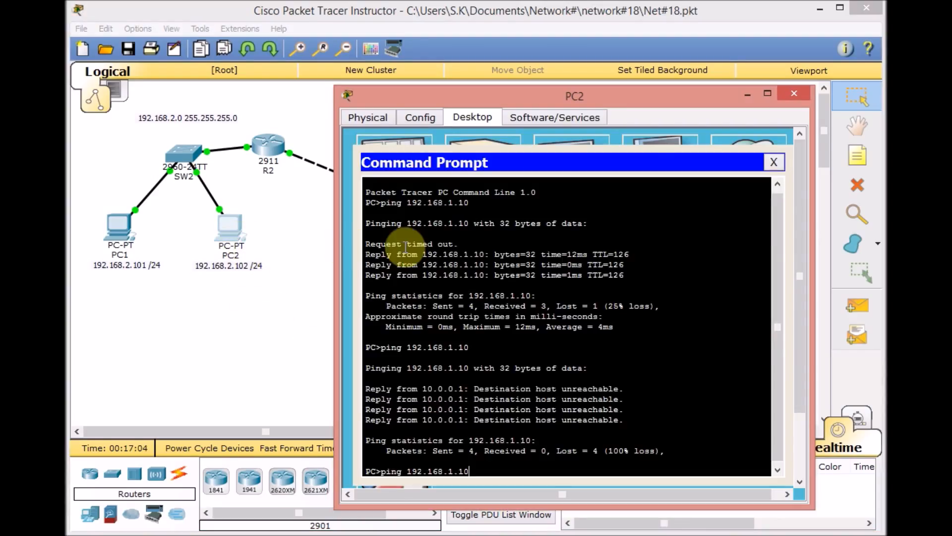
key(Return)
- Repeat the ping to 192.168.1.10 from PC1's command prompt and return to the topology
click(127, 225)
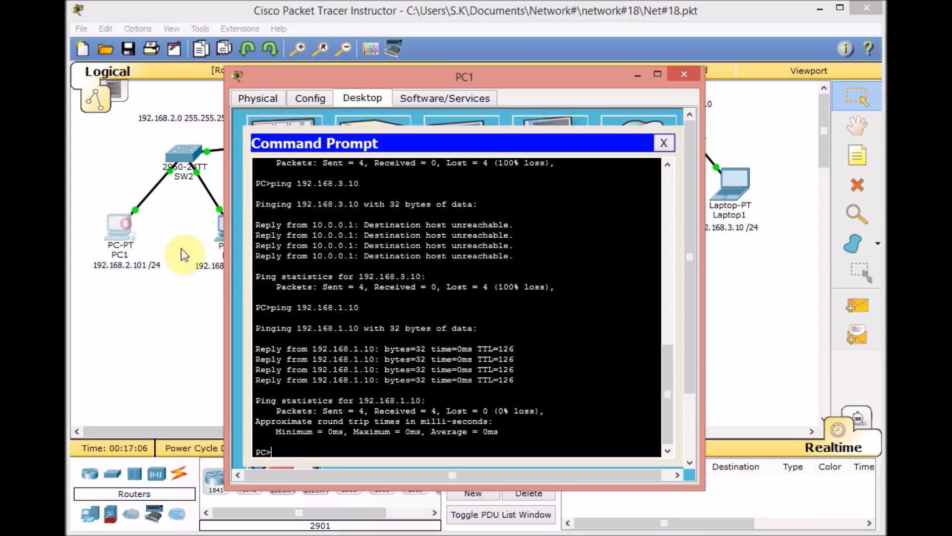
key(Up)
key(Return)
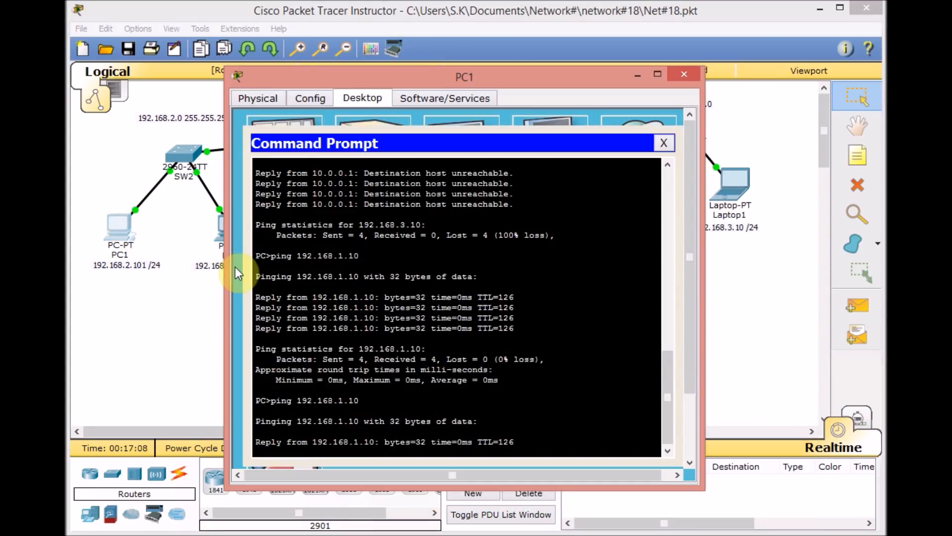
click(166, 364)
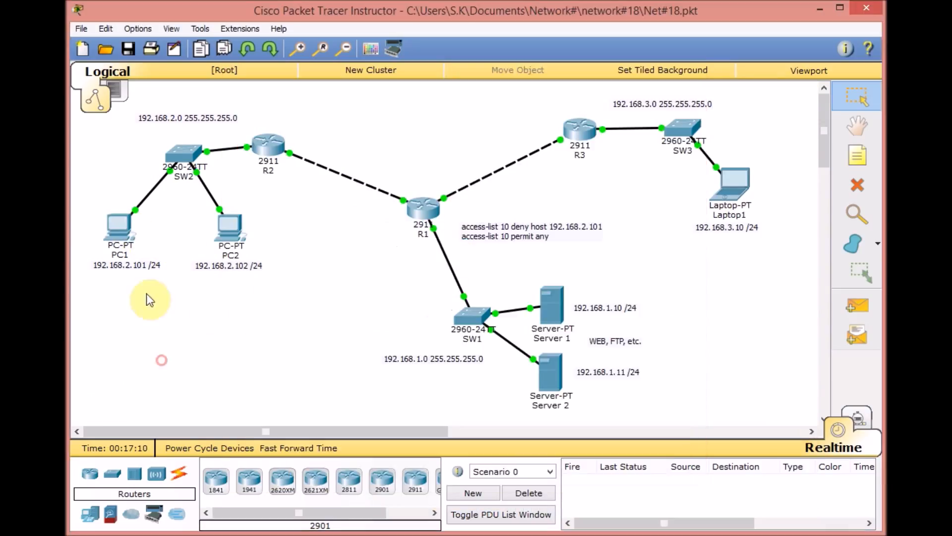
- Show R1's access lists again to compare the match counts of the deny and permit any entries, and close R1
click(429, 206)
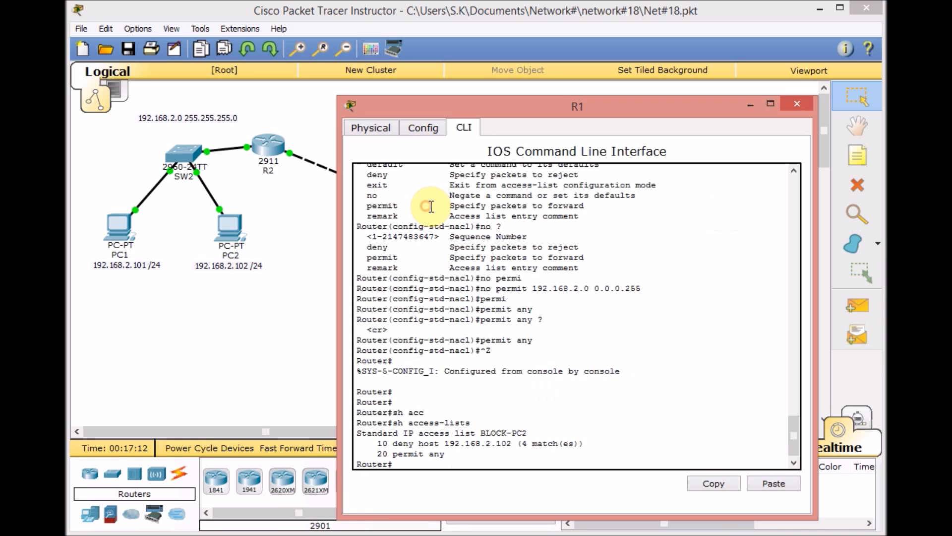
key(Up)
key(Return)
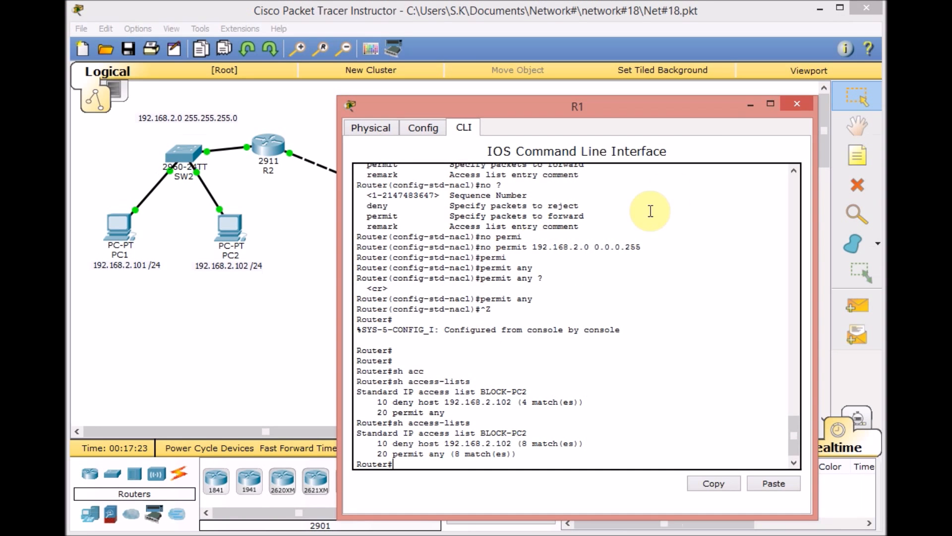
click(793, 107)
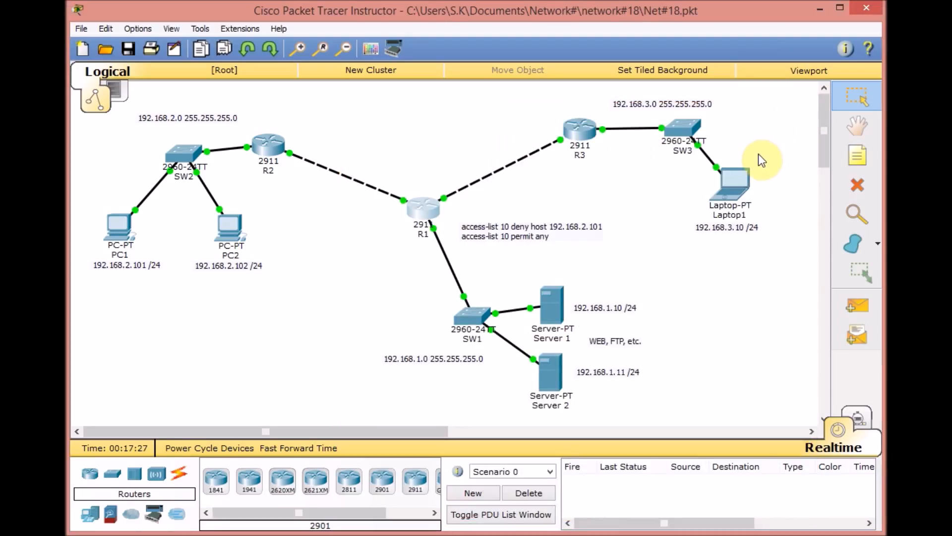